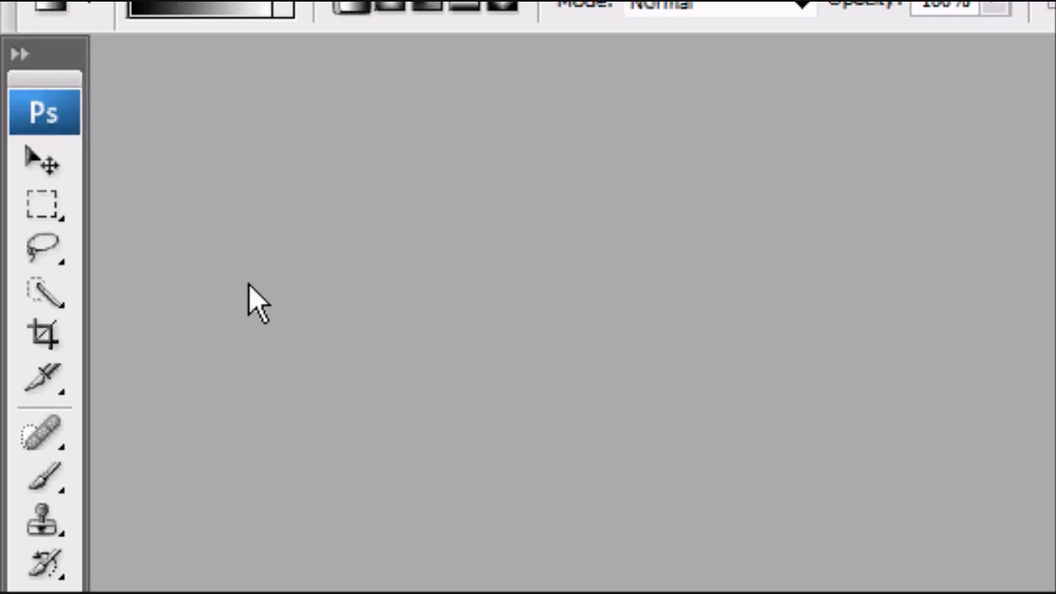
- Start a new document 600 pixels wide by 500 pixels high with Transparent background contents
left_click(47, 163)
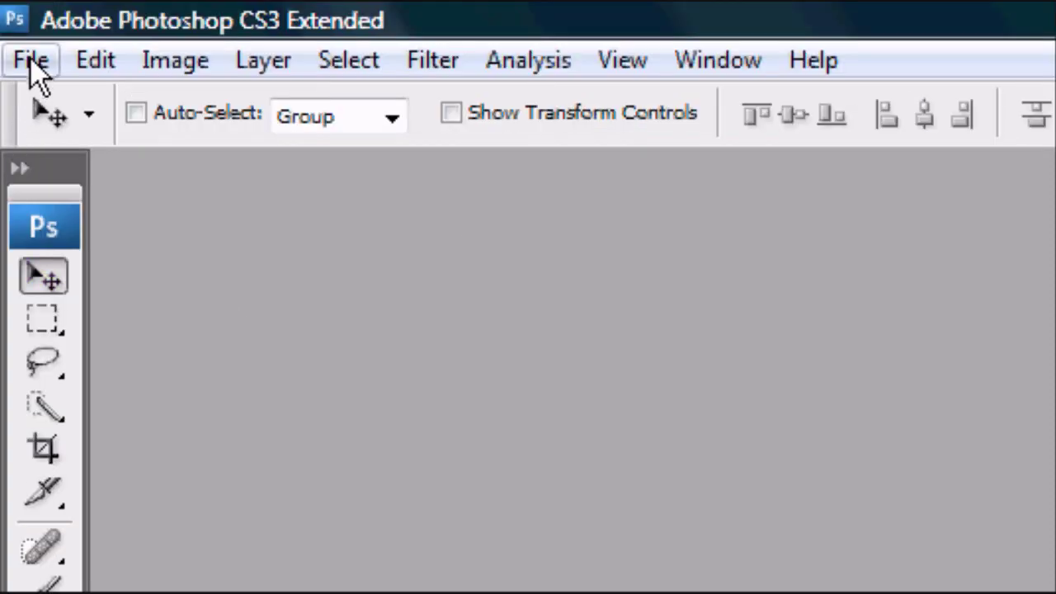
left_click(31, 61)
left_click(43, 102)
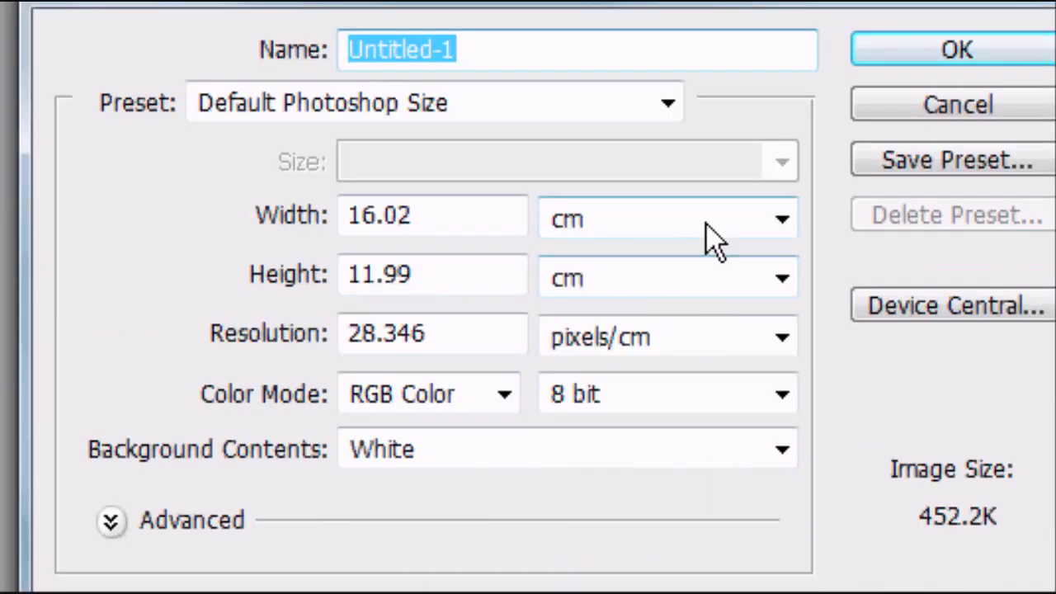
left_click(711, 239)
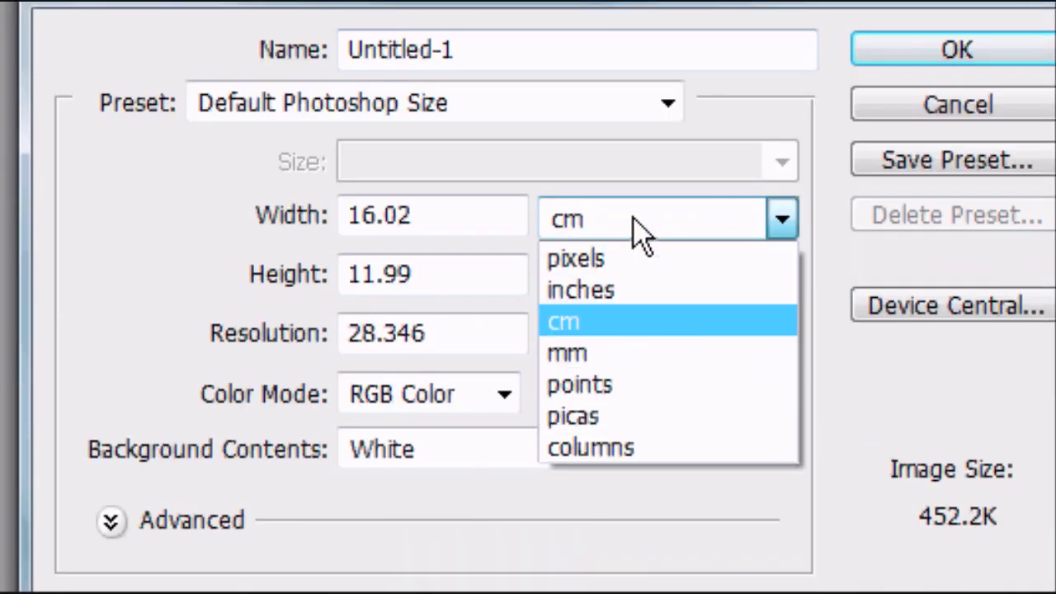
left_click(635, 255)
left_click(665, 282)
left_click(666, 285)
left_click(405, 217)
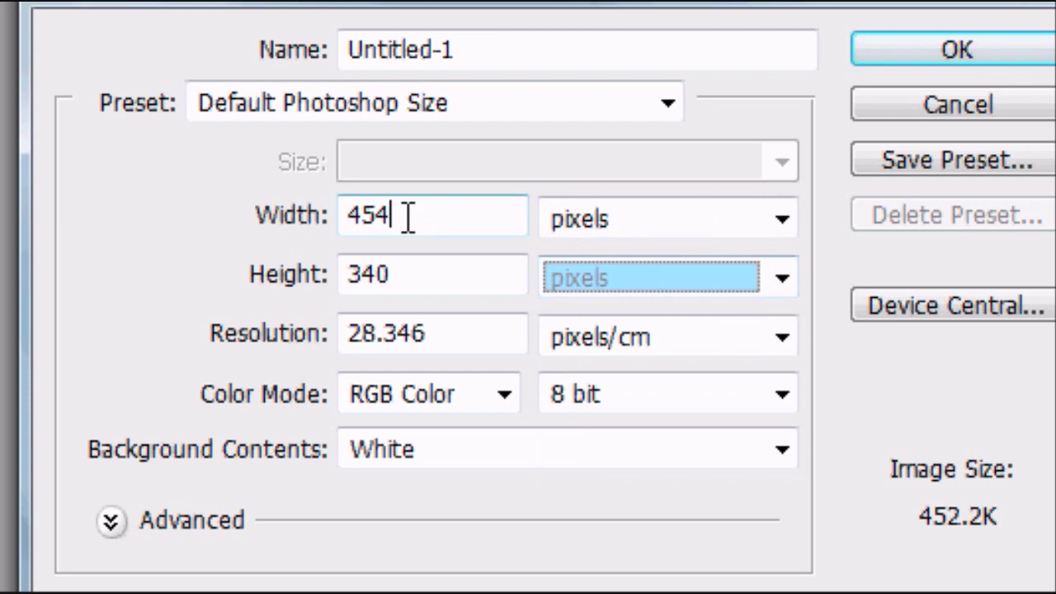
left_click_drag(393, 216, 323, 217)
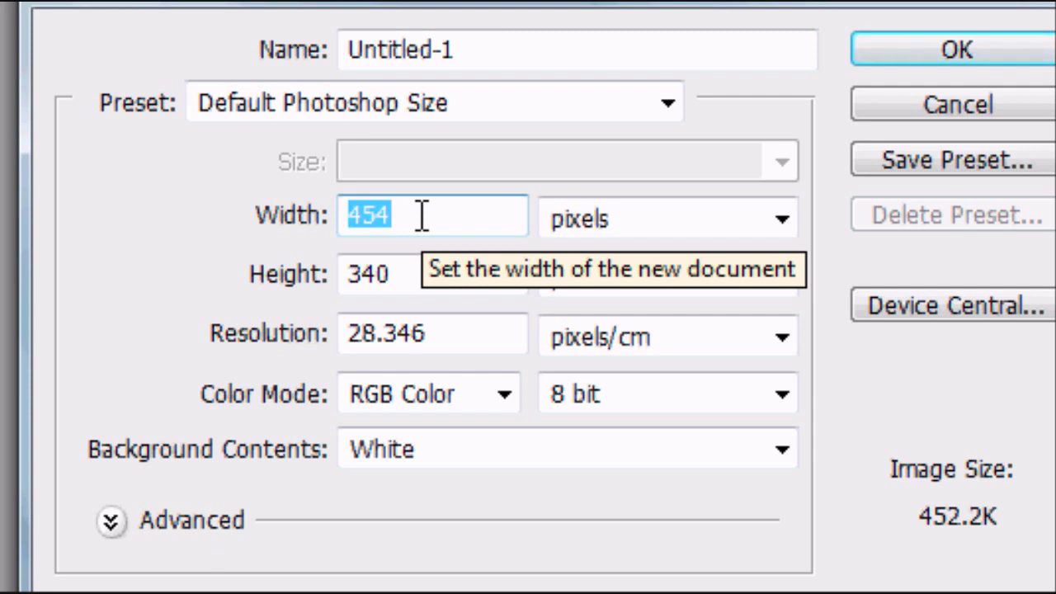
type("600")
key("Tab")
key("Tab")
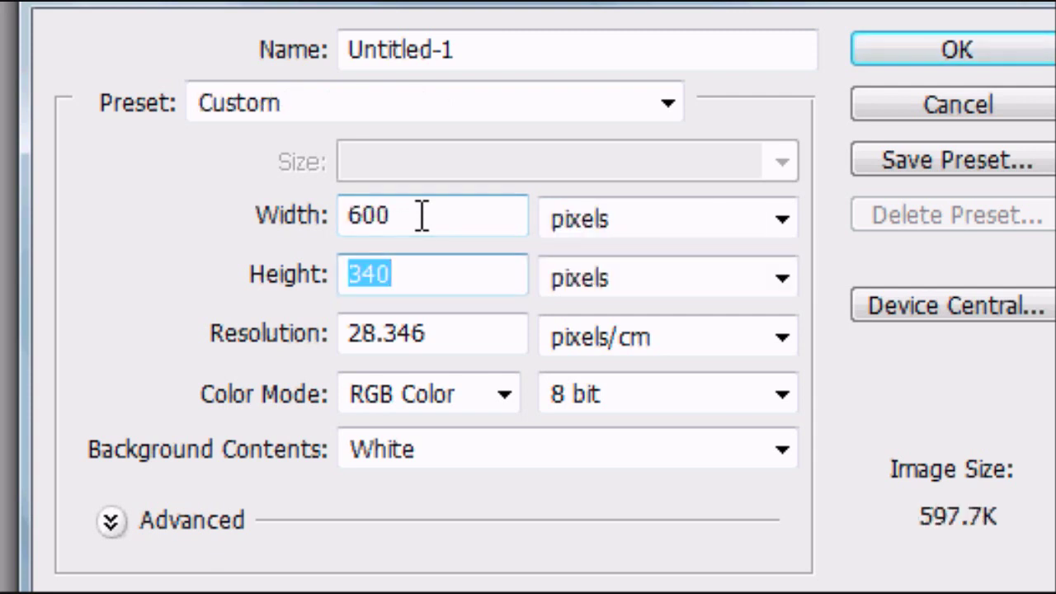
type("500")
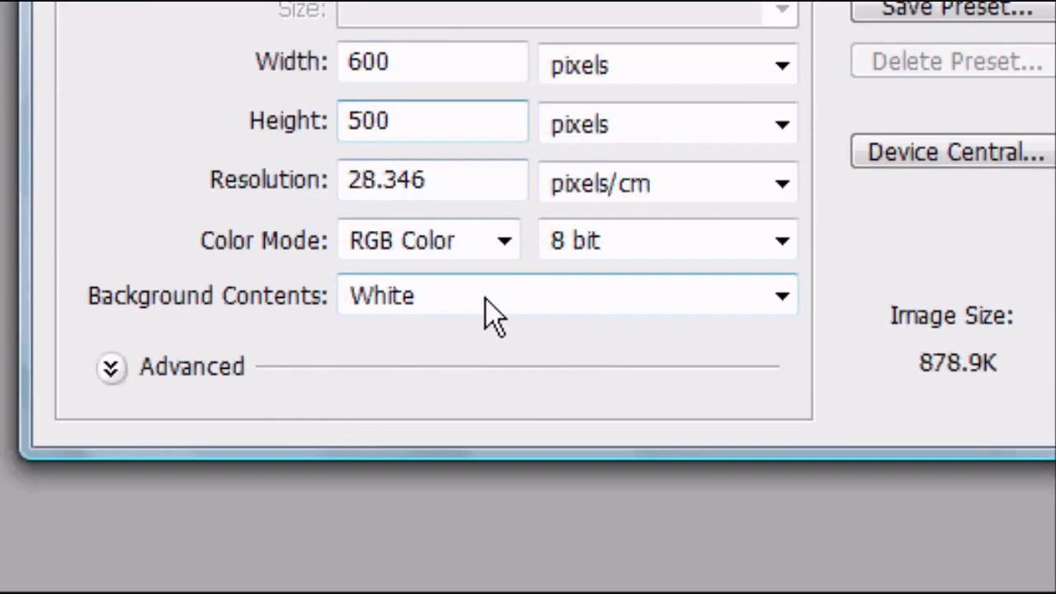
left_click(486, 301)
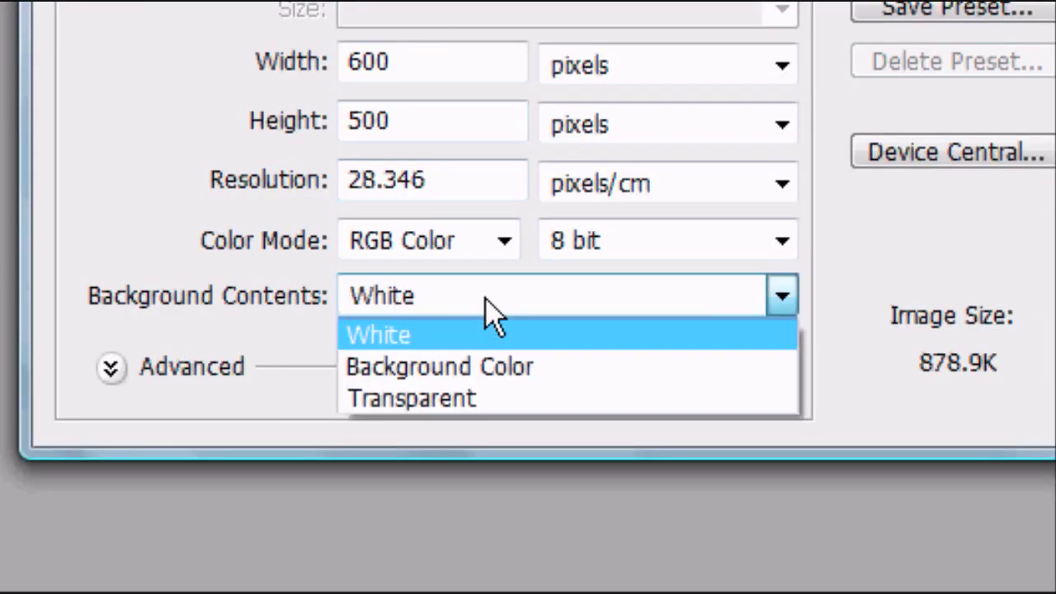
left_click(460, 400)
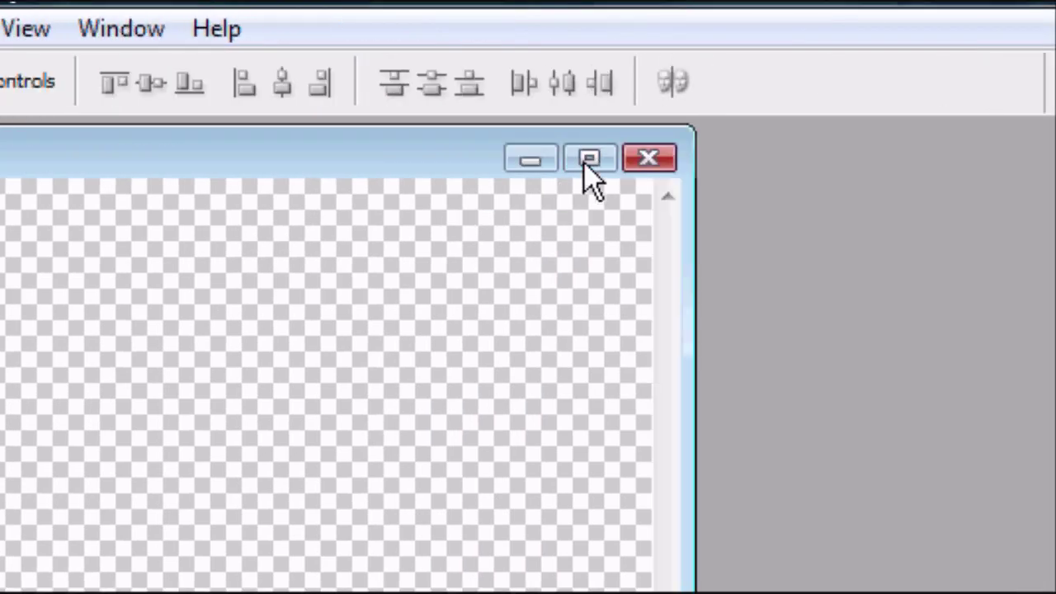
- Maximize the document window, select the Gradient Tool and bring up its Gradient Editor
left_click(898, 157)
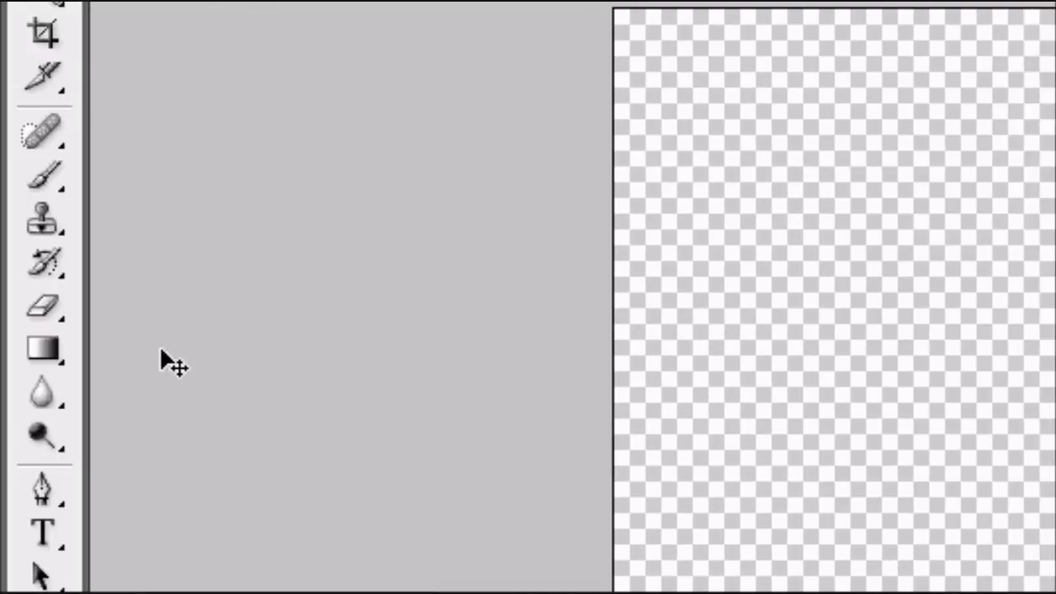
left_click(41, 356)
mouse_move(45, 356)
left_mouse_down()
mouse_move(123, 370)
mouse_move(131, 385)
left_mouse_up()
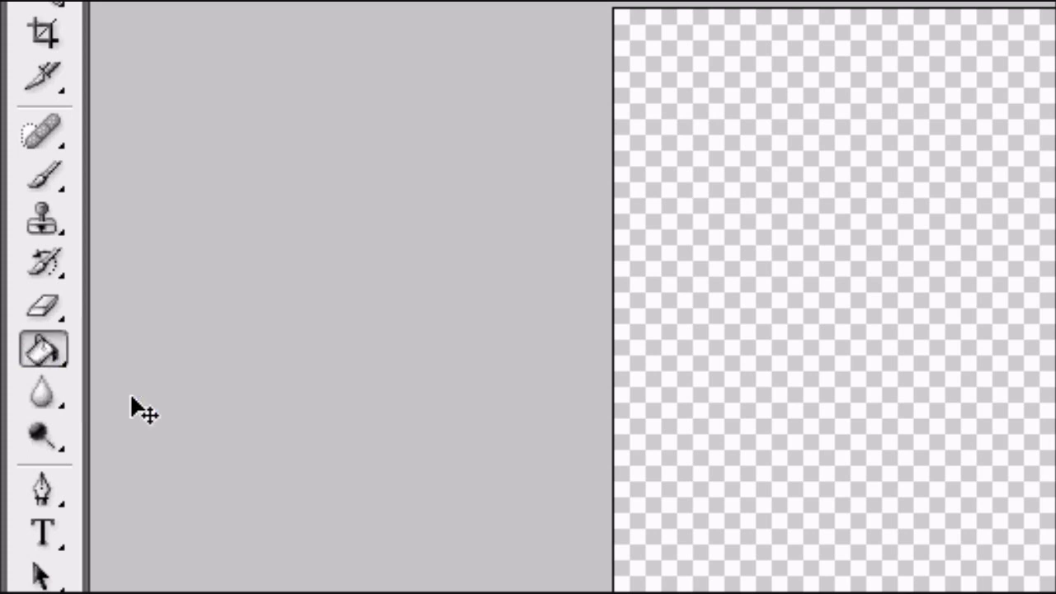
left_click(60, 355)
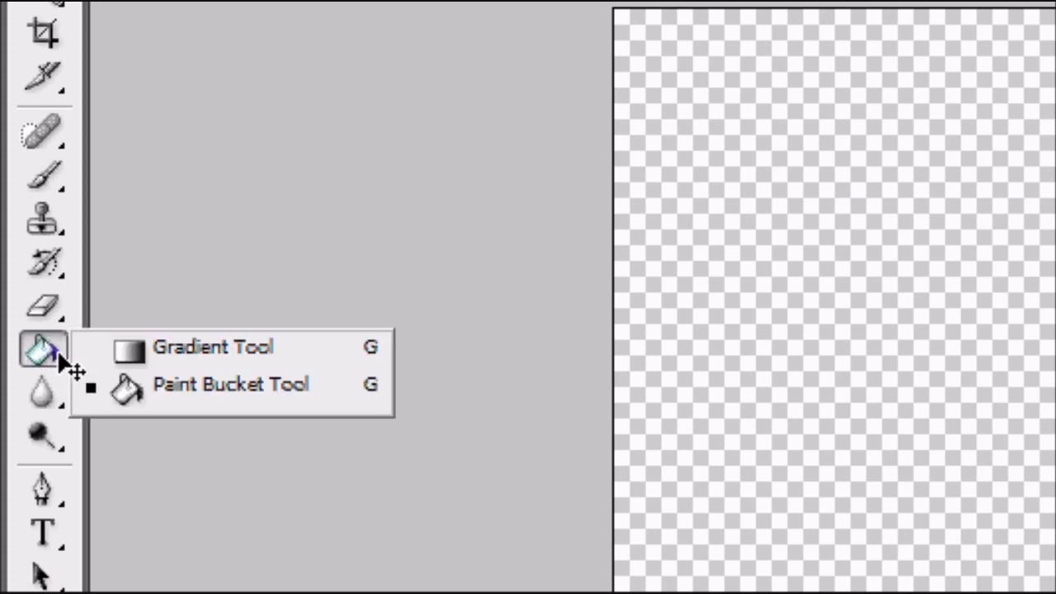
left_click(135, 352)
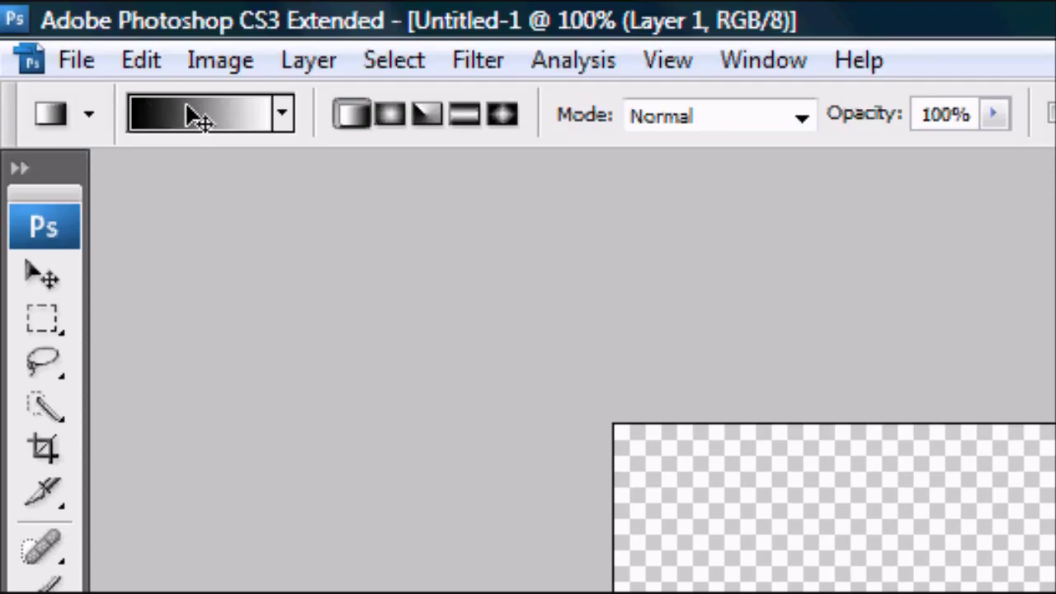
left_click(192, 116)
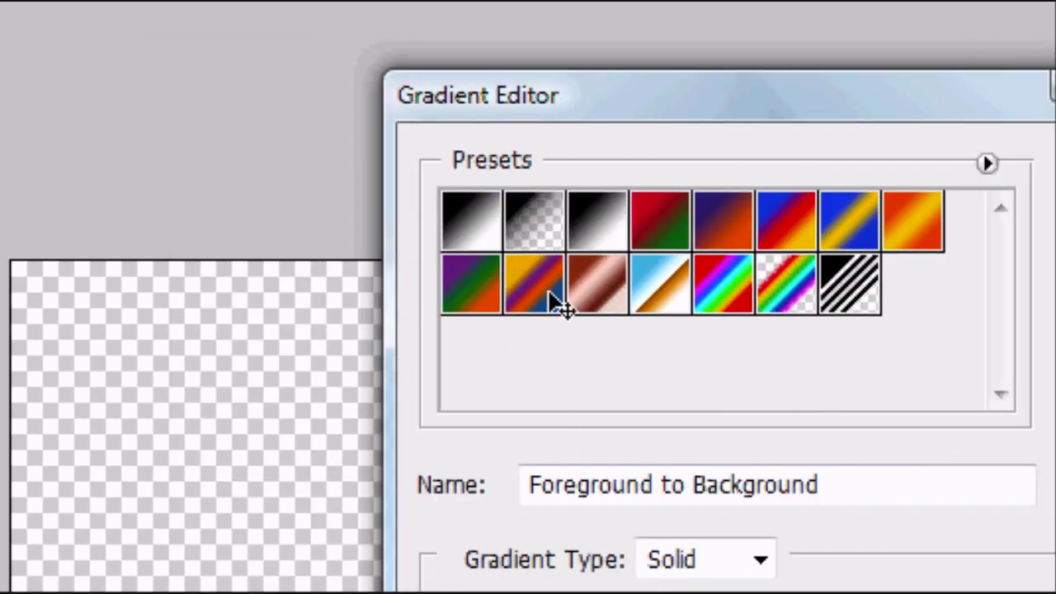
- Start from the Black, White preset and recolour the left stop fully saturated bright blue (H 215)
left_click(595, 235)
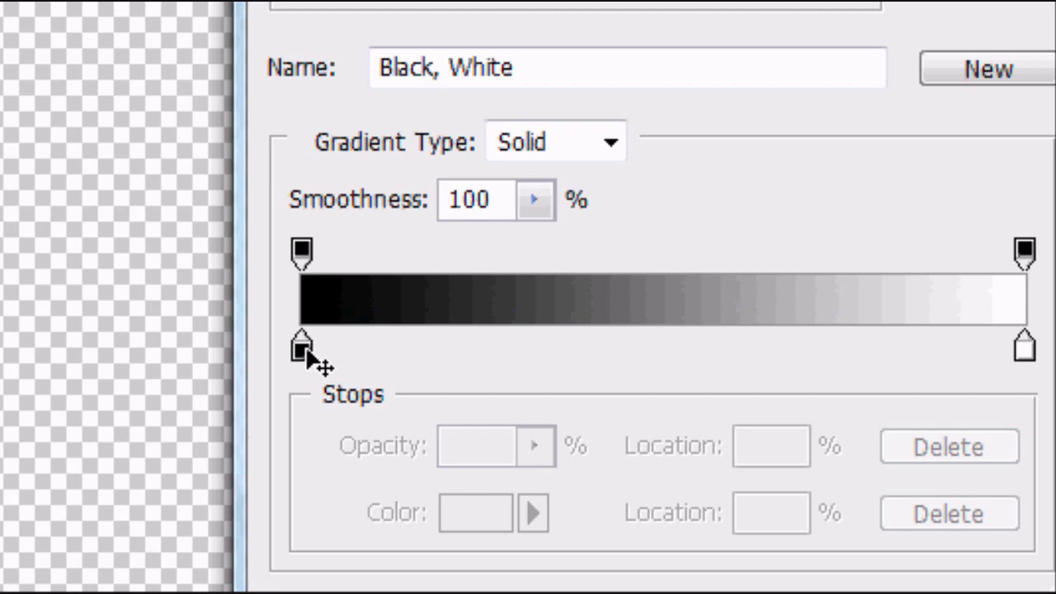
left_click(302, 349)
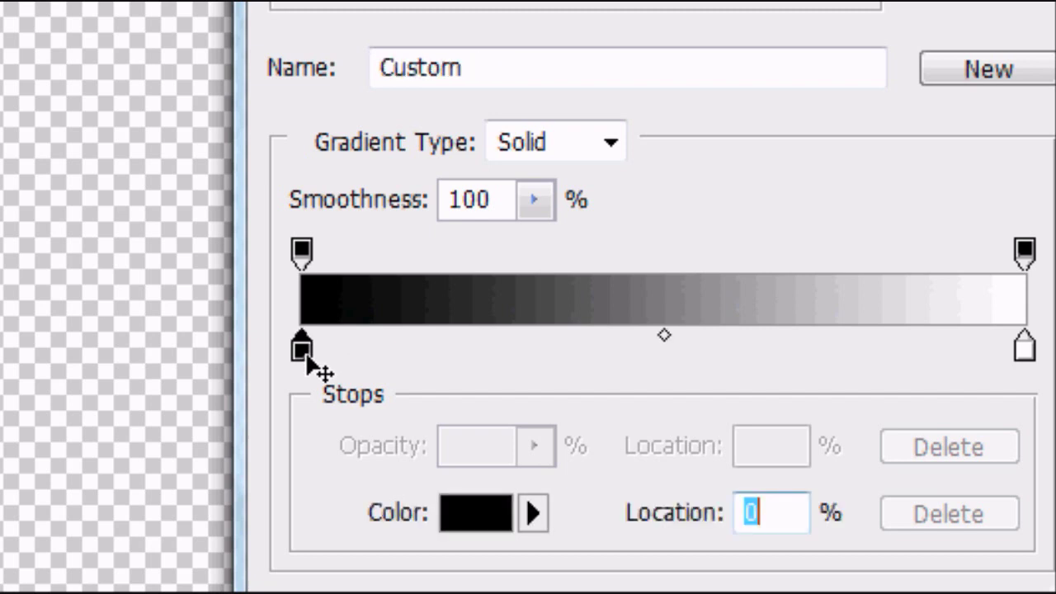
left_click(467, 513)
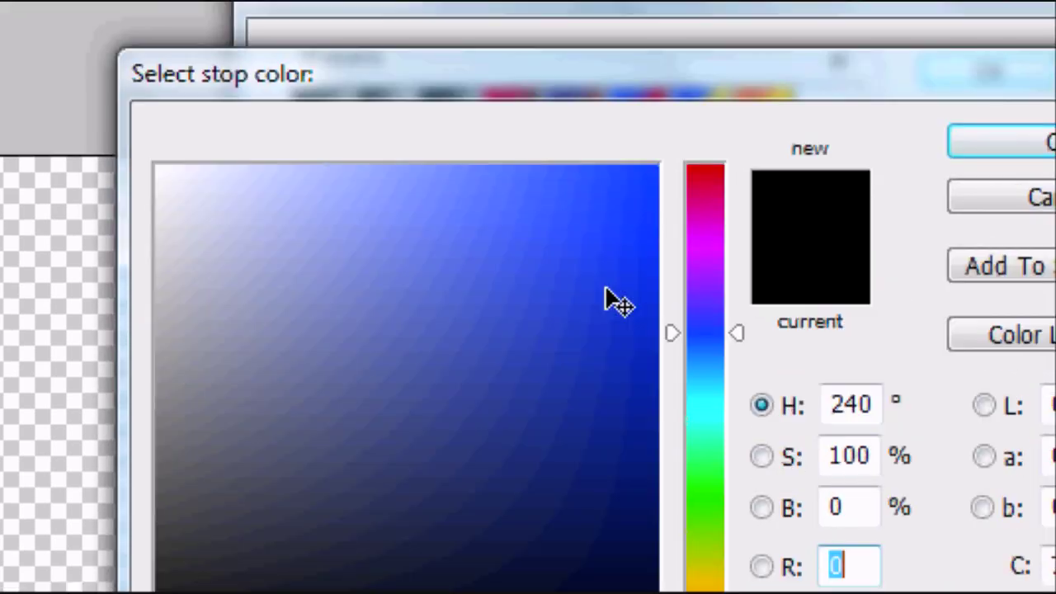
left_click(650, 165)
left_click_drag(699, 462, 705, 281)
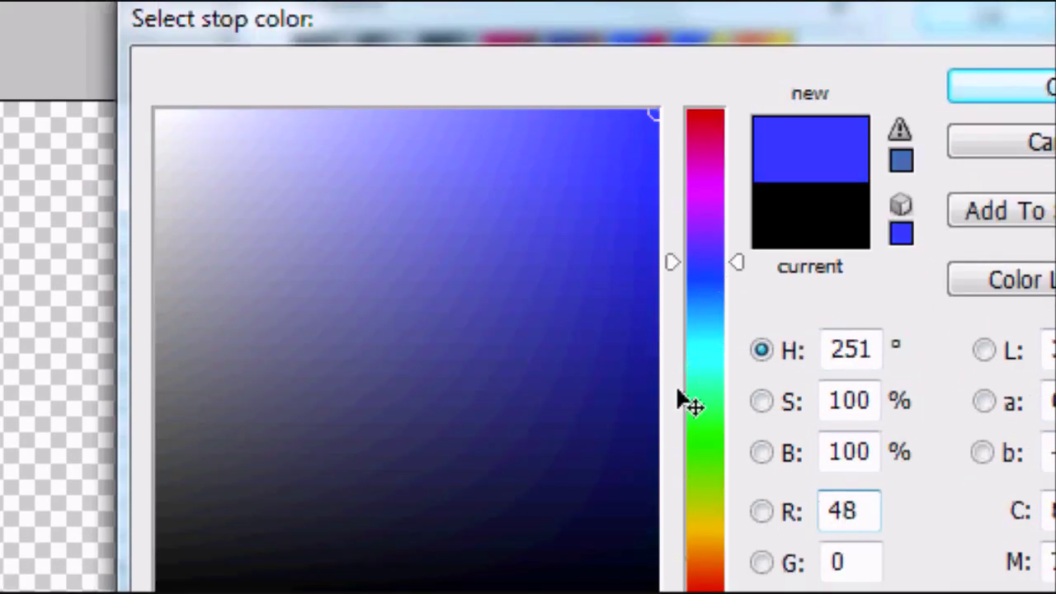
left_click_drag(700, 351, 702, 312)
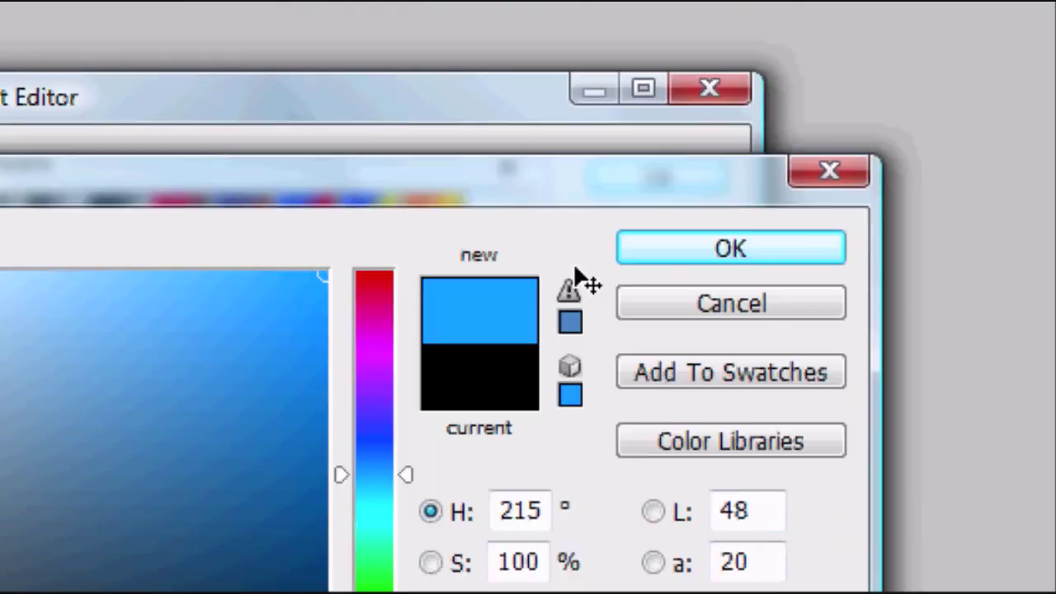
mouse_move(315, 281)
left_mouse_down()
mouse_move(247, 331)
mouse_move(253, 259)
mouse_move(382, 259)
left_mouse_up()
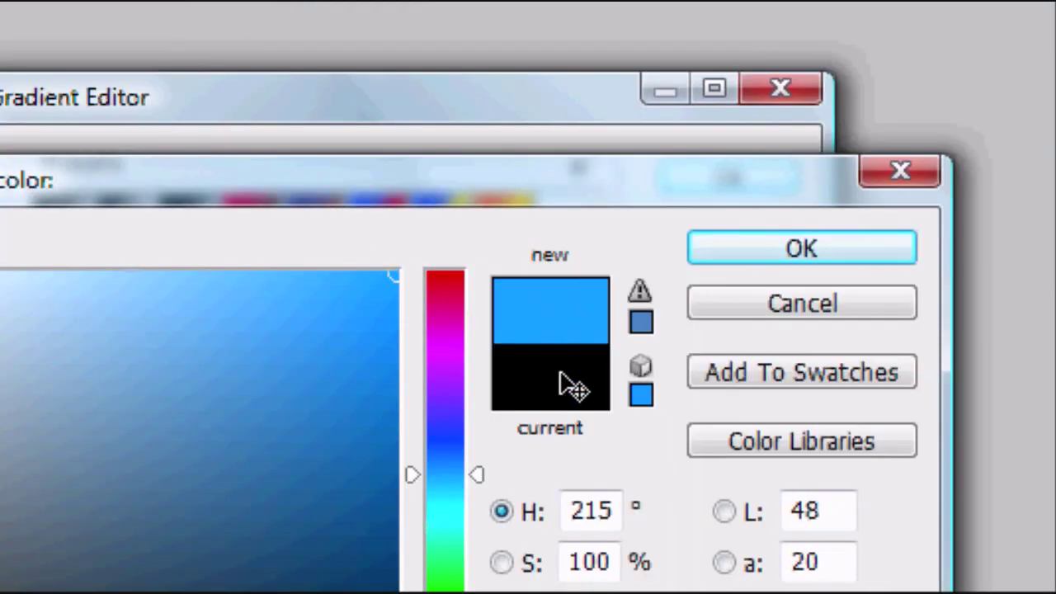
left_click(779, 245)
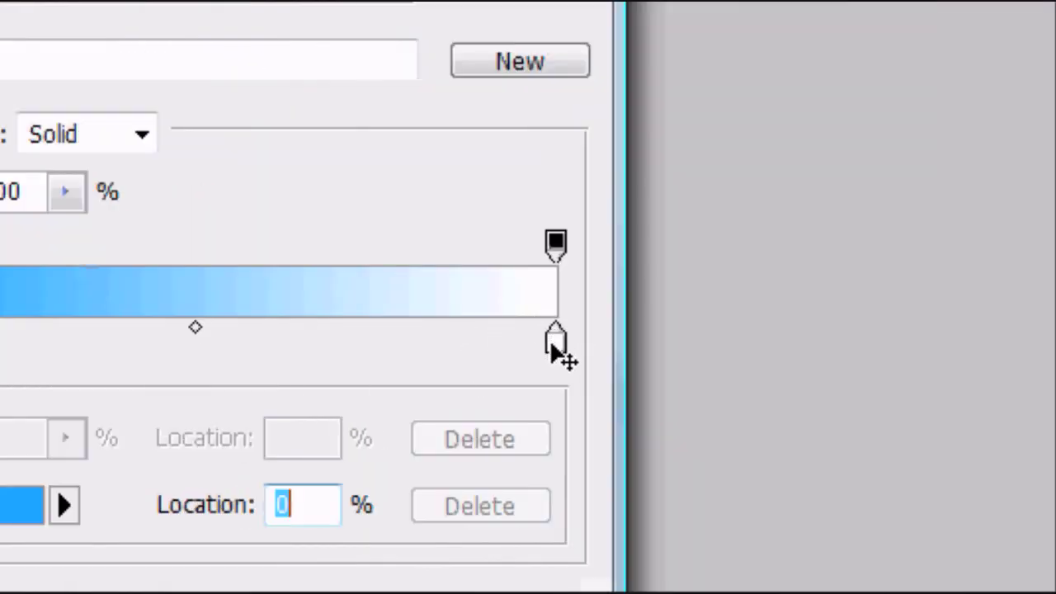
- Recolour the right stop light cyan-blue with hue 200 and saturation 75
left_click(555, 338)
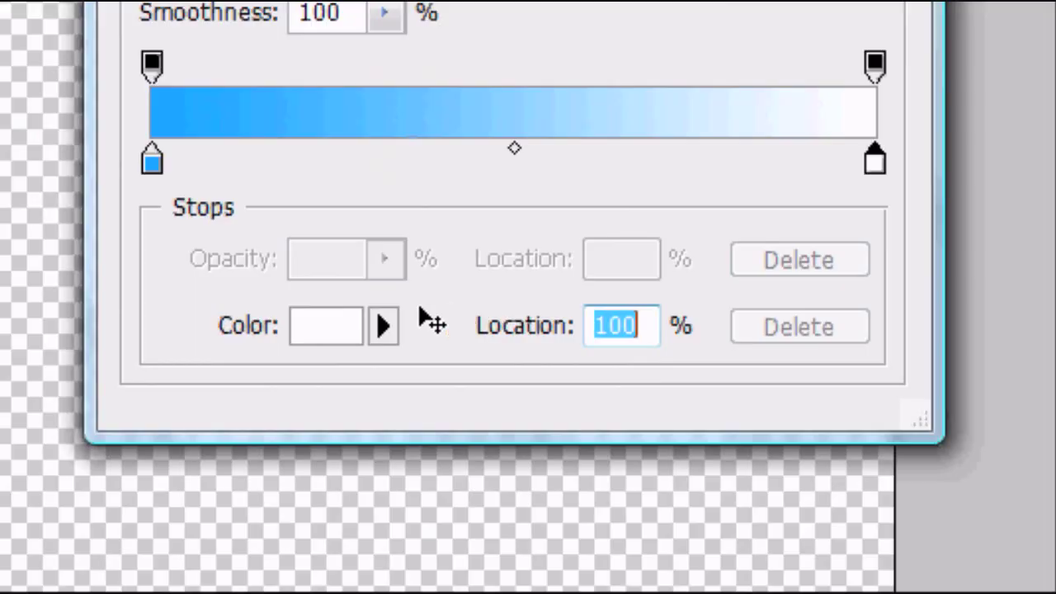
left_click(328, 315)
left_click(566, 313)
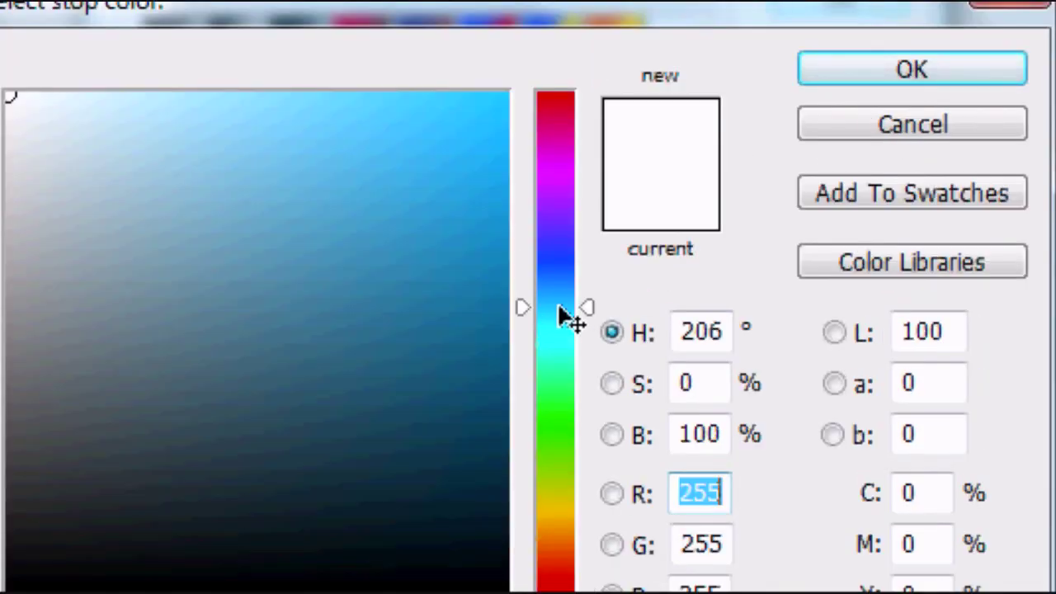
left_click(422, 113)
left_click_drag(407, 293, 258, 233)
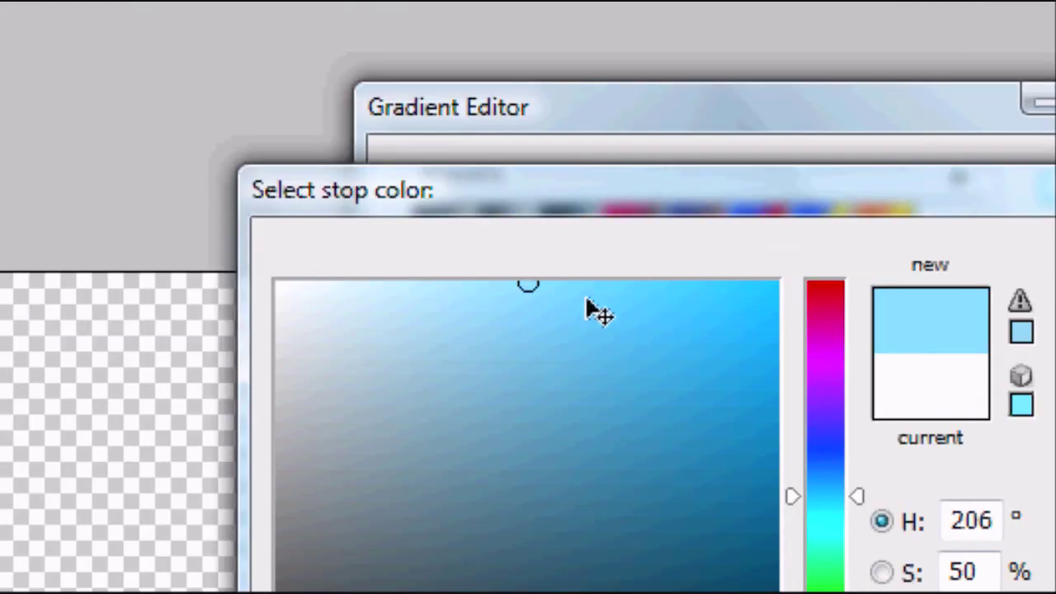
left_click(342, 278)
left_click(650, 283)
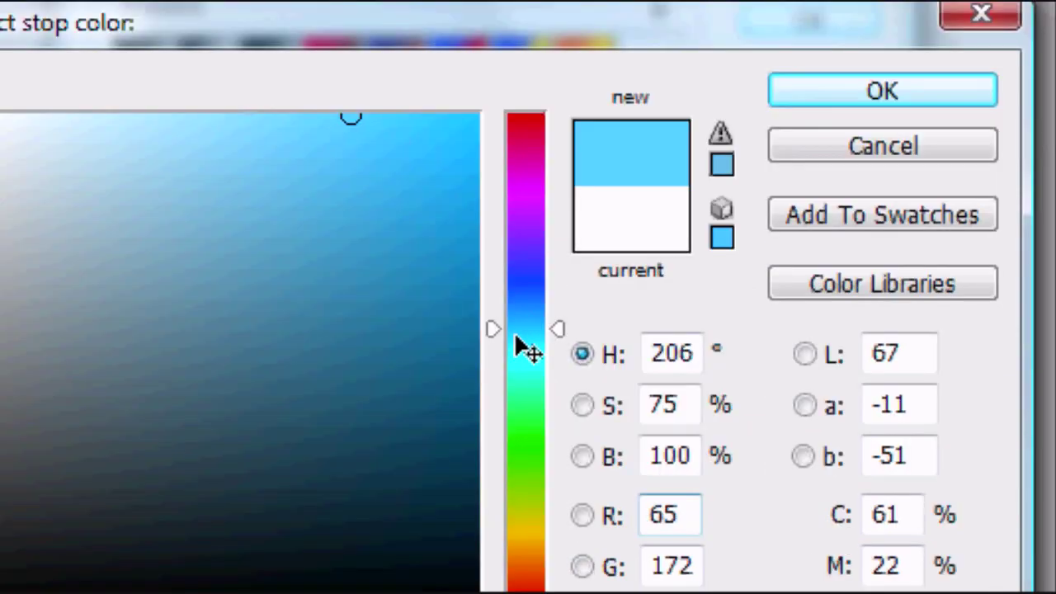
left_click(520, 504)
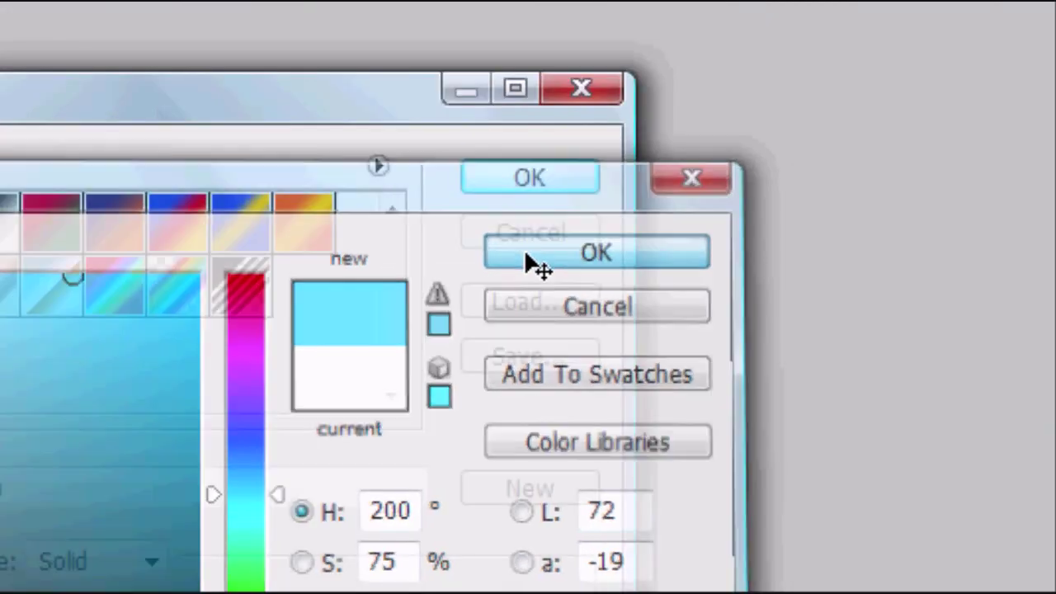
left_click(804, 258)
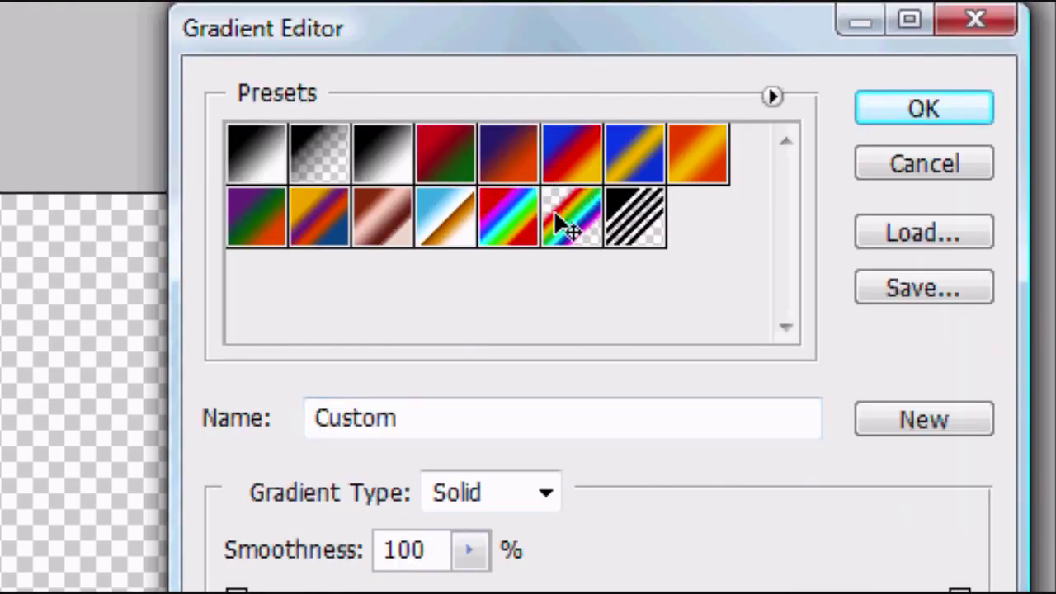
- Save the gradient as a new preset named 'Light Fading Blue' and close the Gradient Editor
left_click_drag(514, 417, 293, 396)
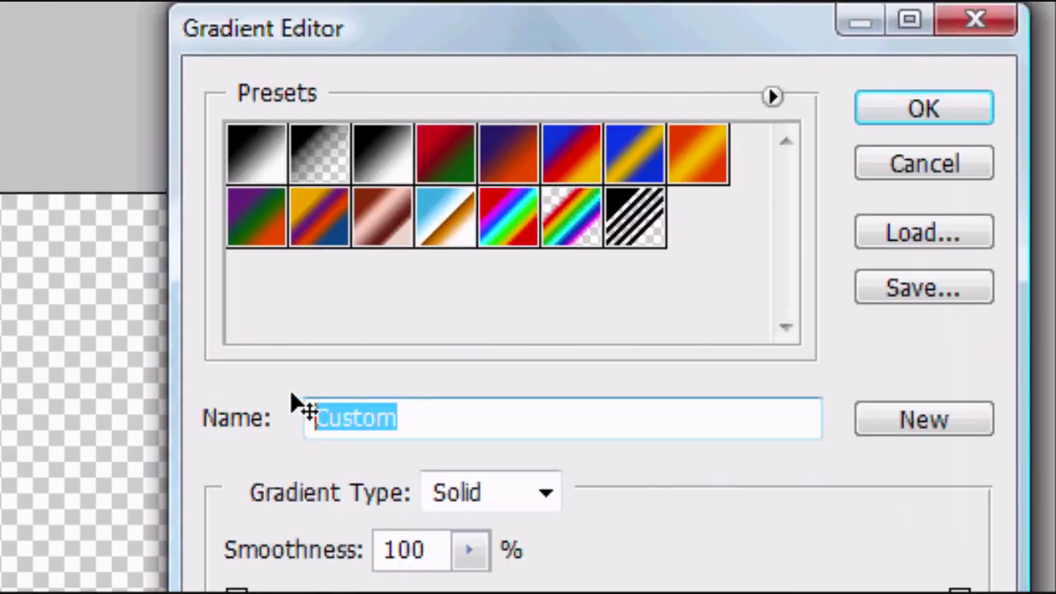
type("Light Fading Blue")
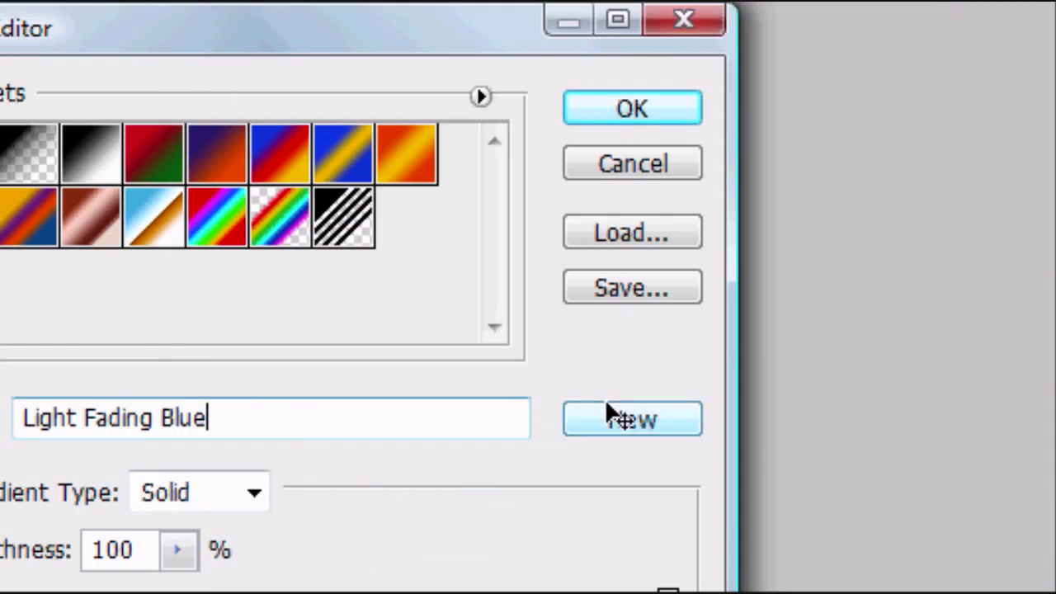
left_click(900, 417)
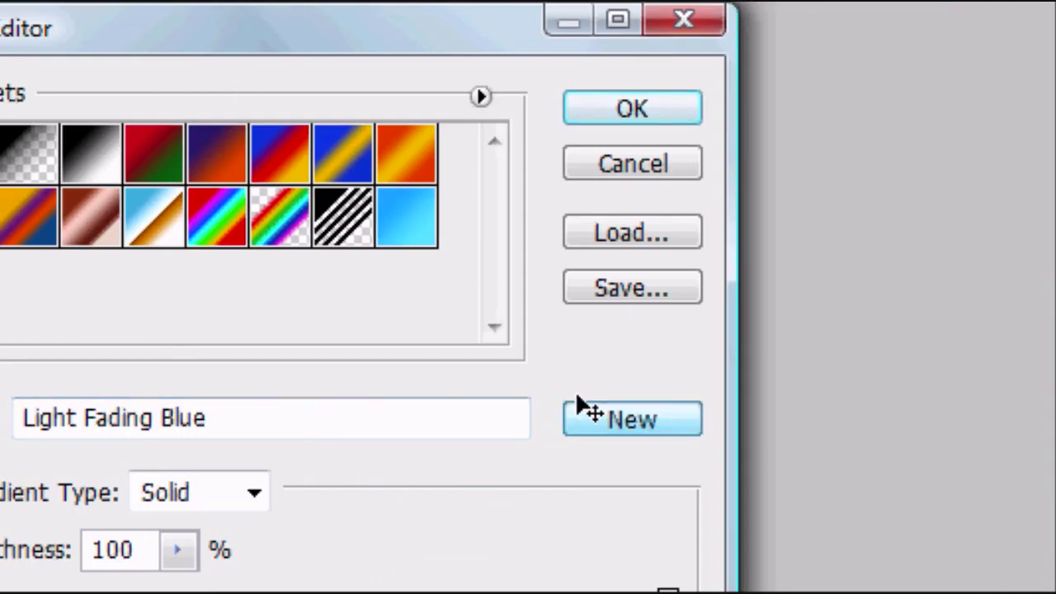
left_click(415, 226)
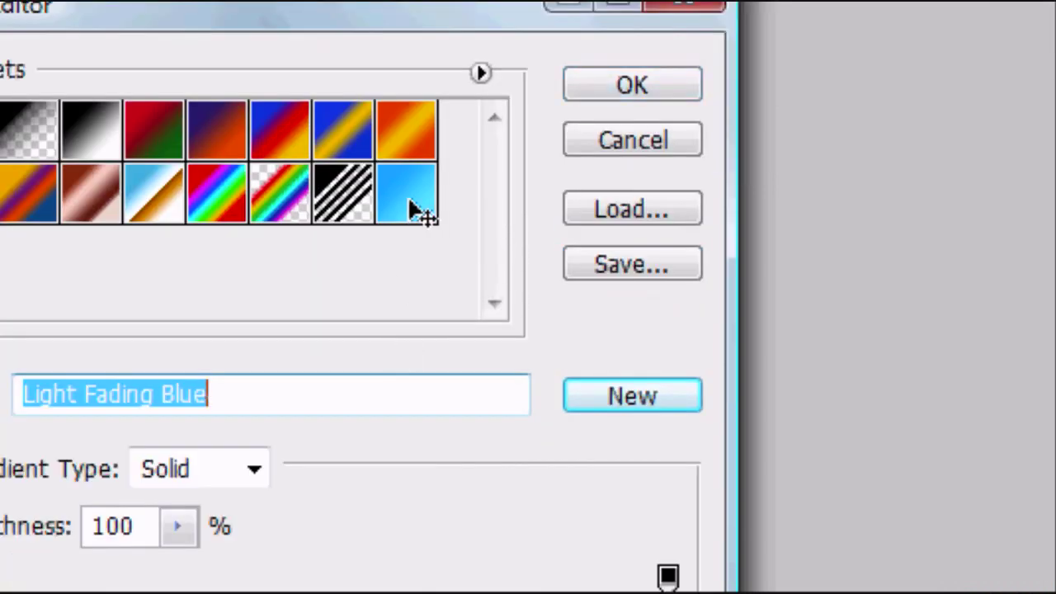
double_click(409, 201)
left_click(714, 333)
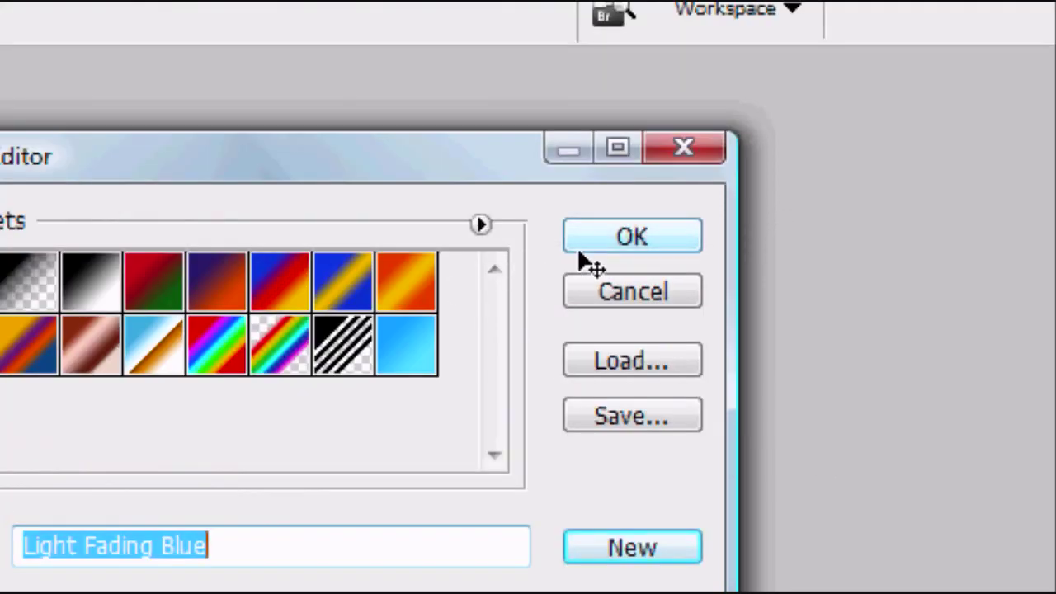
left_click(580, 249)
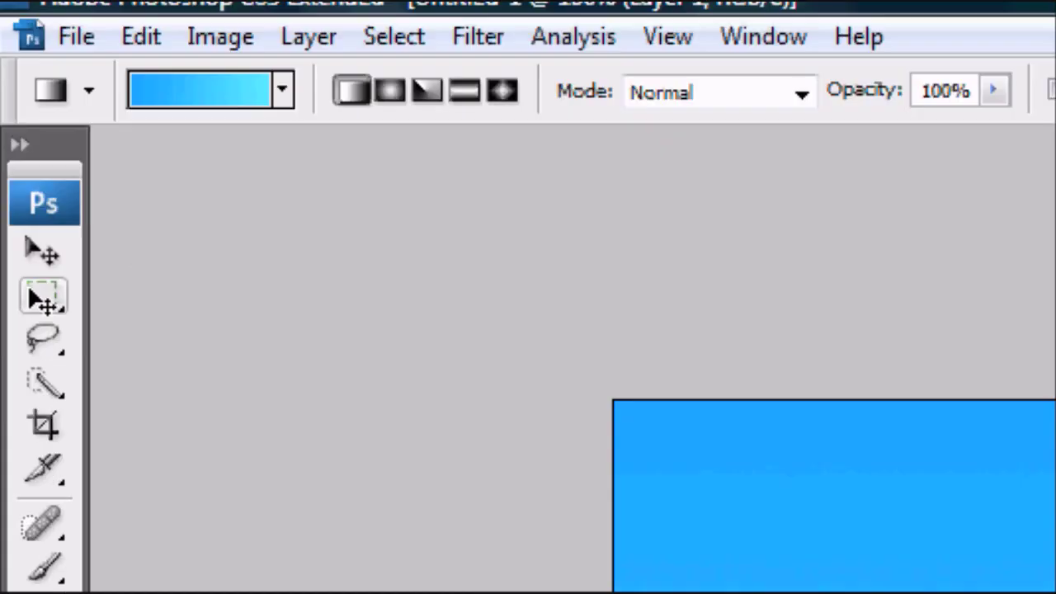
- Switch to the Move tool with the blue gradient filling the canvas
left_click(43, 250)
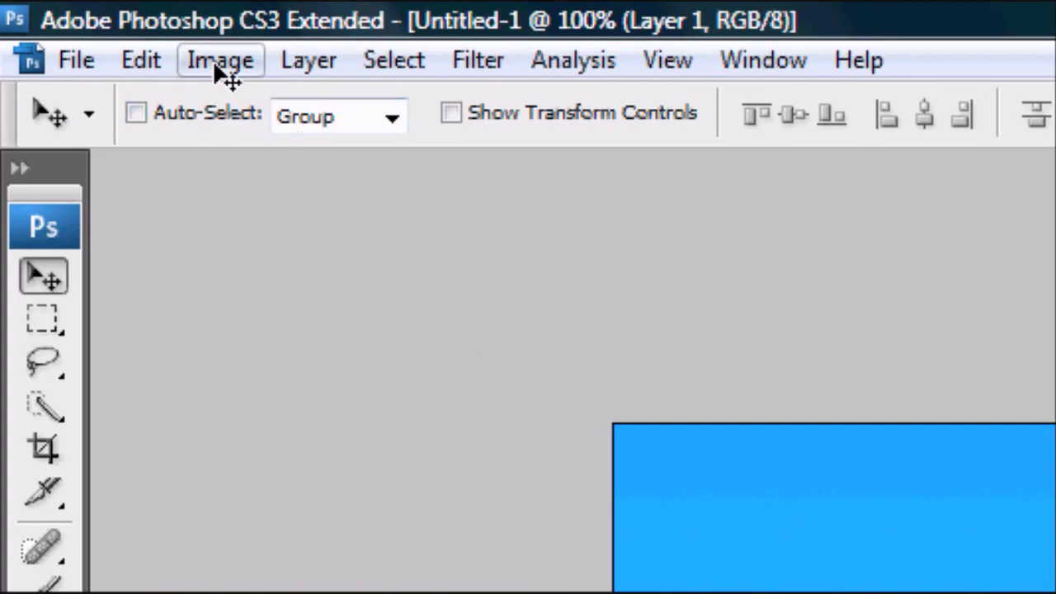
- Flip Layer 1 vertically so the light cyan end of the gradient sits at the top
left_click(221, 70)
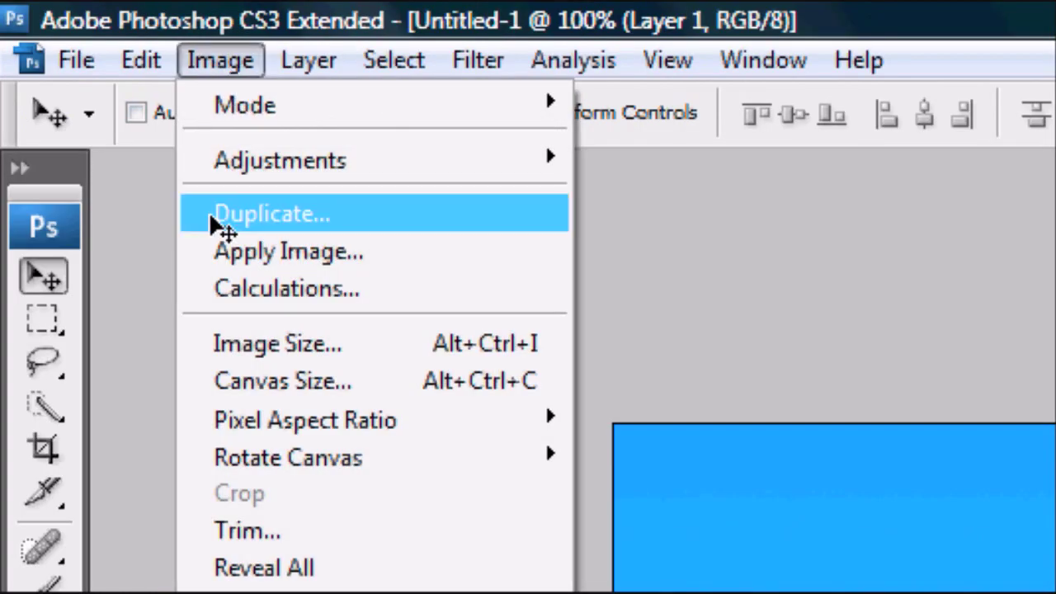
mouse_move(132, 66)
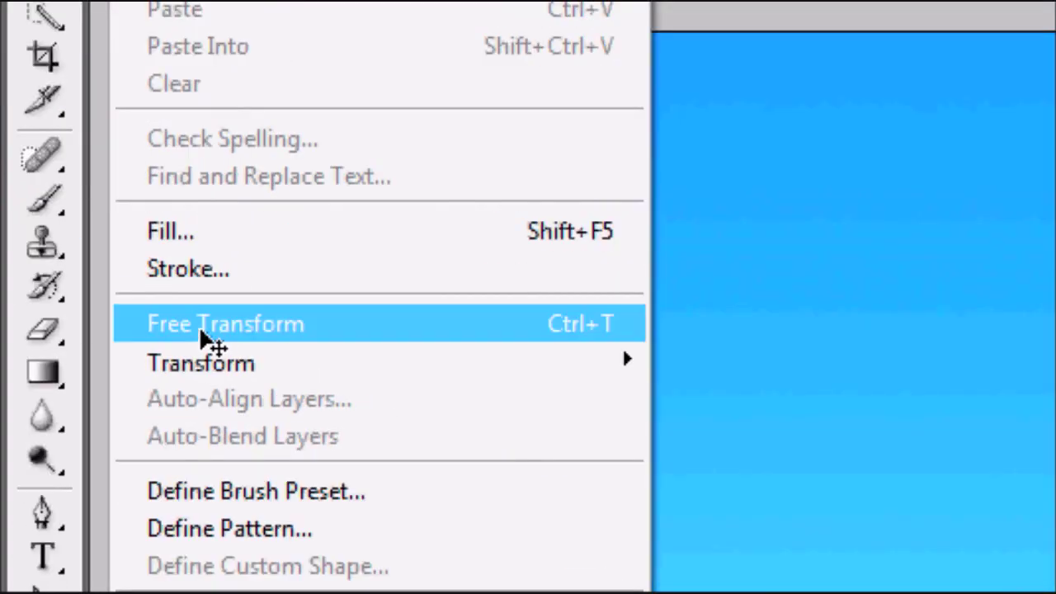
mouse_move(400, 372)
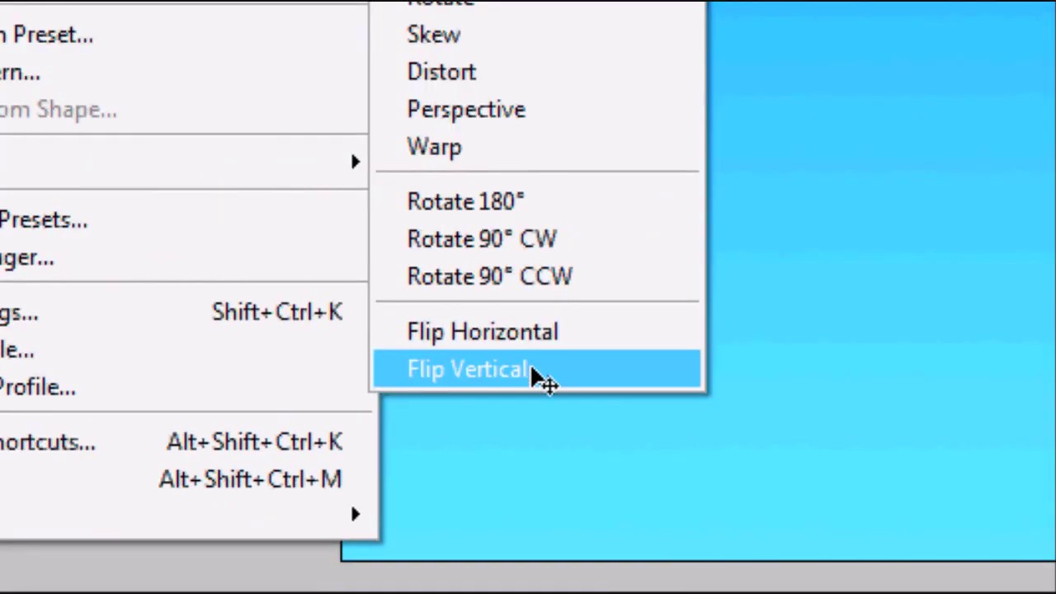
left_click(538, 380)
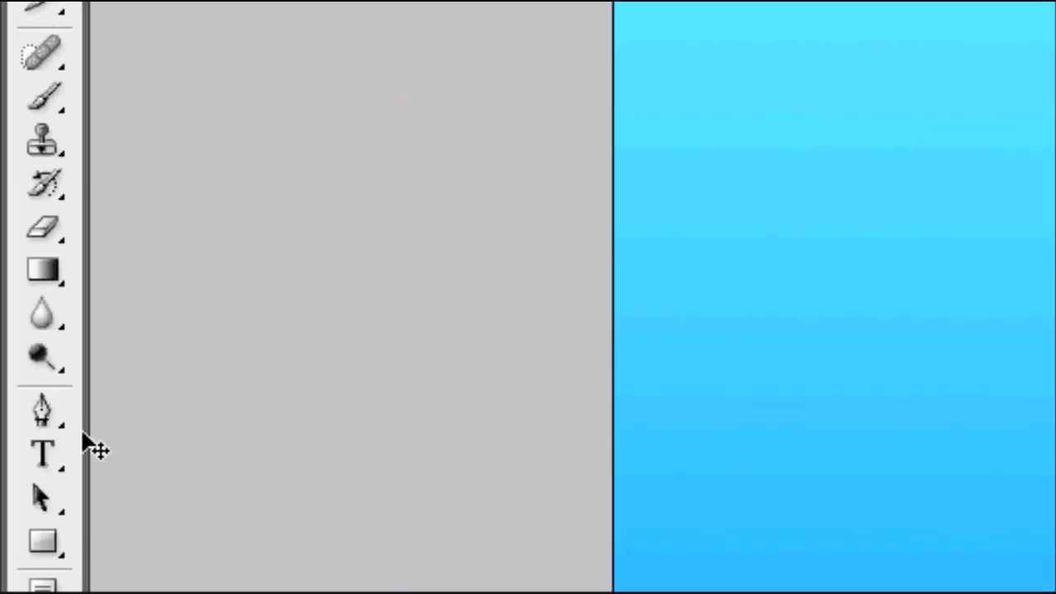
- Select the Type tool and scroll through the font list to choose a font for 'YouTube'
left_click(55, 304)
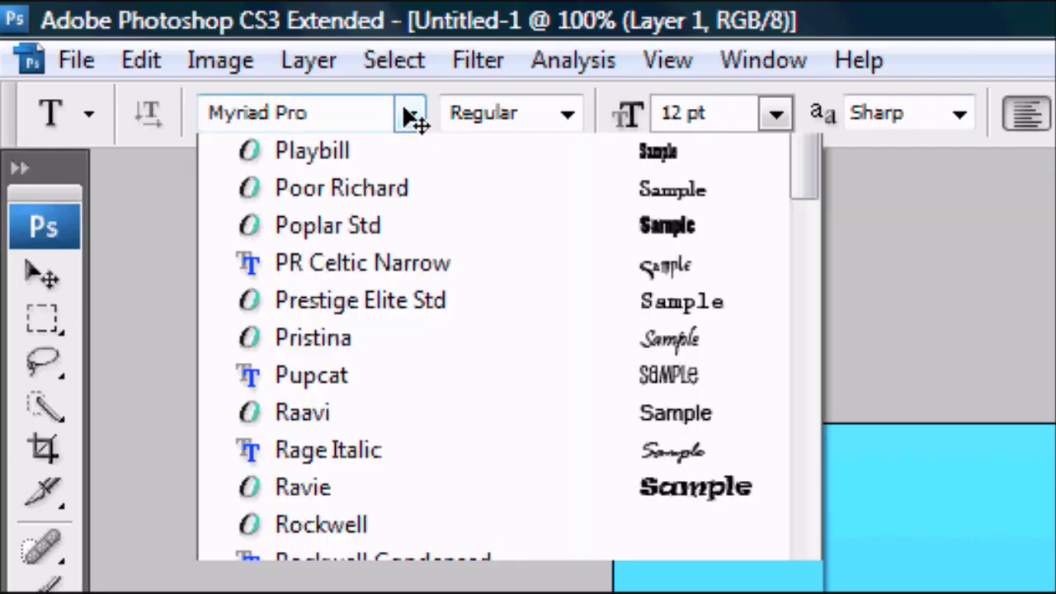
scroll(767, 482, "up", 20)
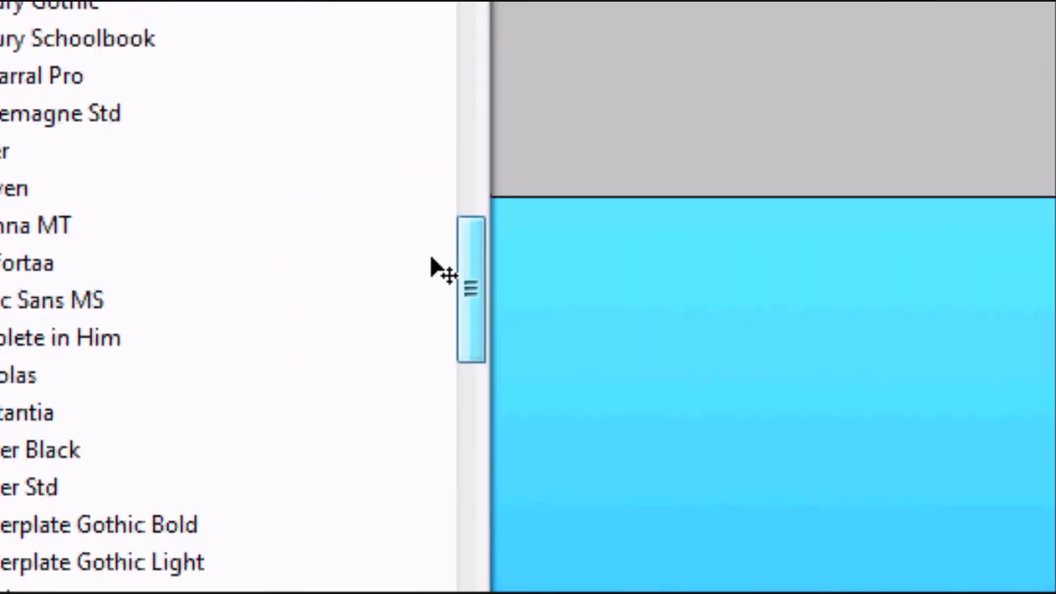
scroll(428, 246, "down", 1)
scroll(431, 271, "up", 10)
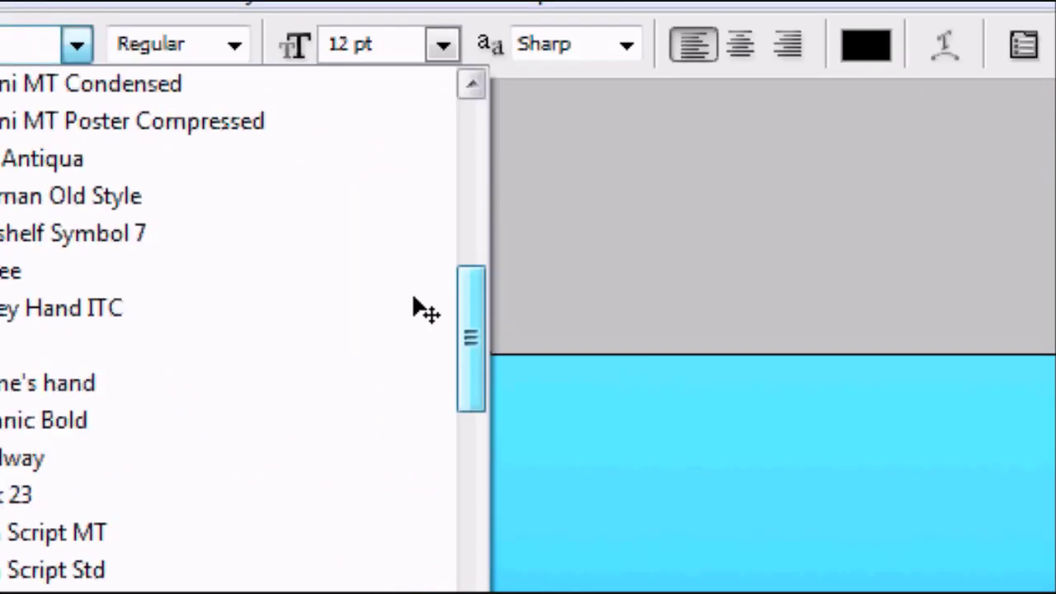
scroll(419, 297, "up", 2)
scroll(422, 306, "down", 10)
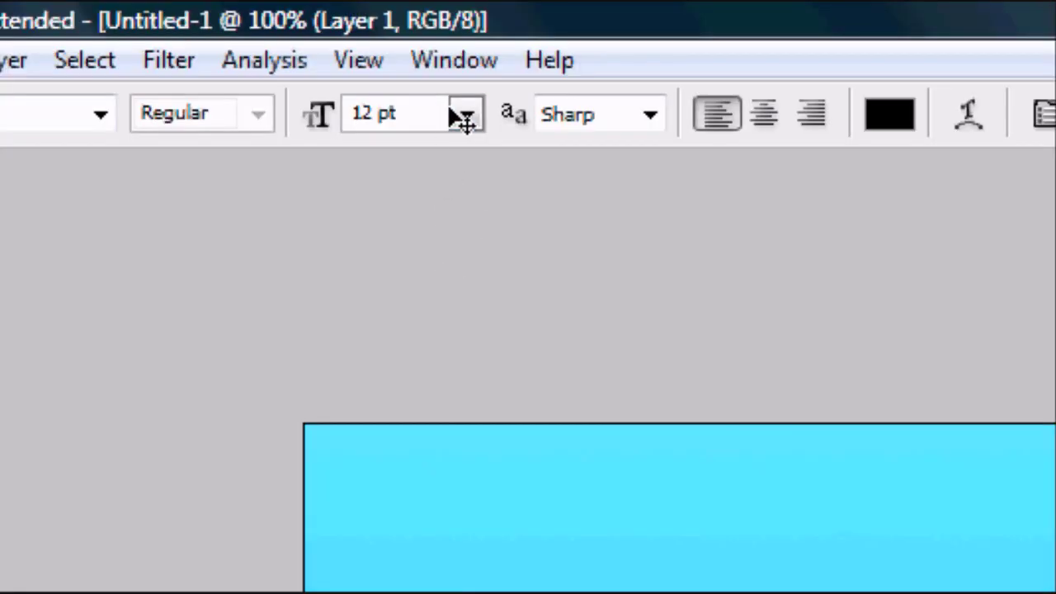
- Set the YouTube text to 48 pt, select all, and align it to the canvas's horizontal centre
left_click(459, 115)
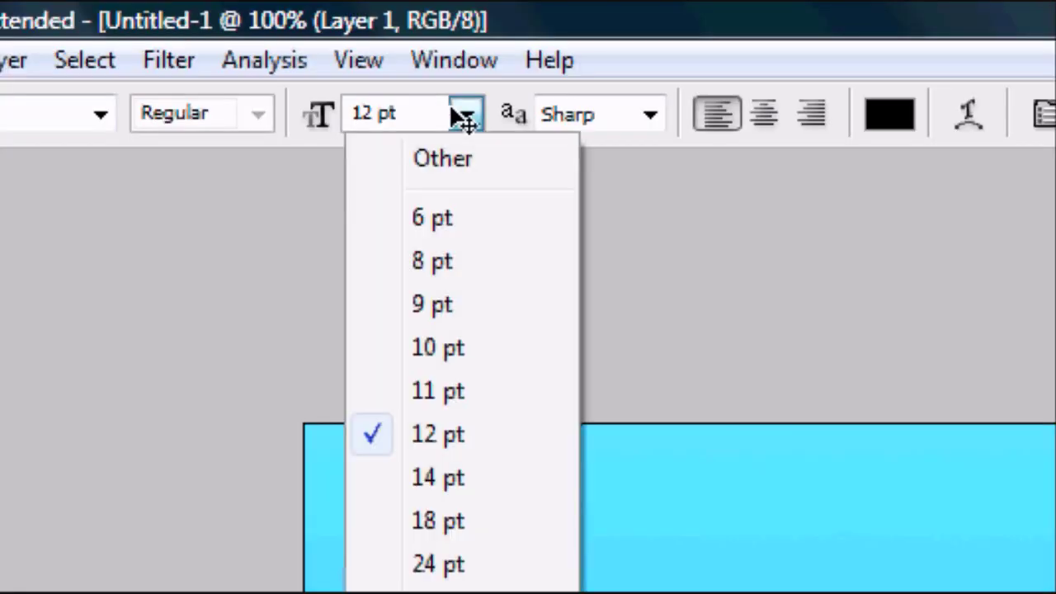
left_click(440, 465)
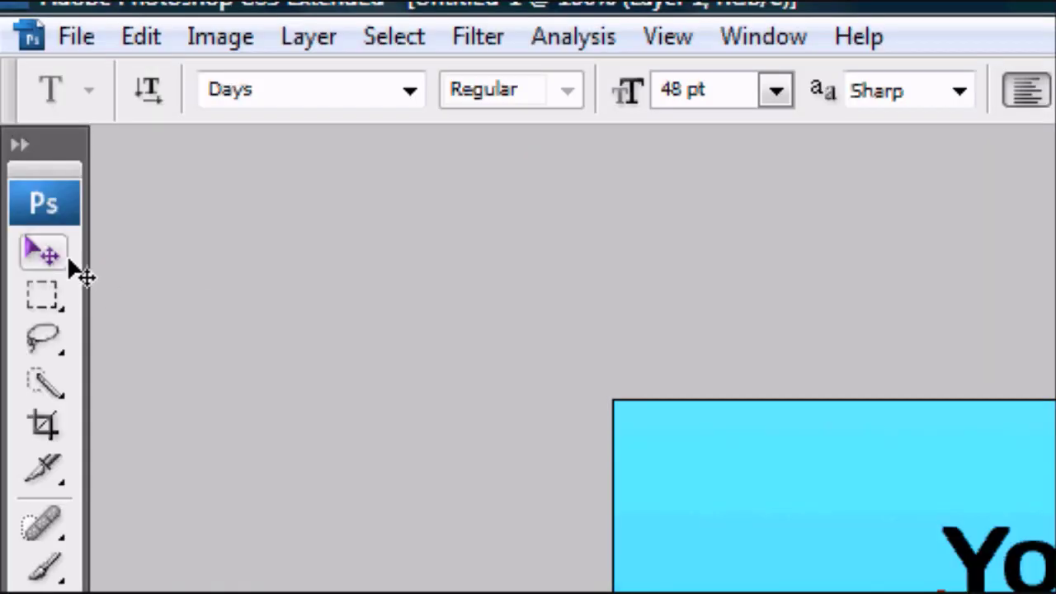
left_click(59, 263)
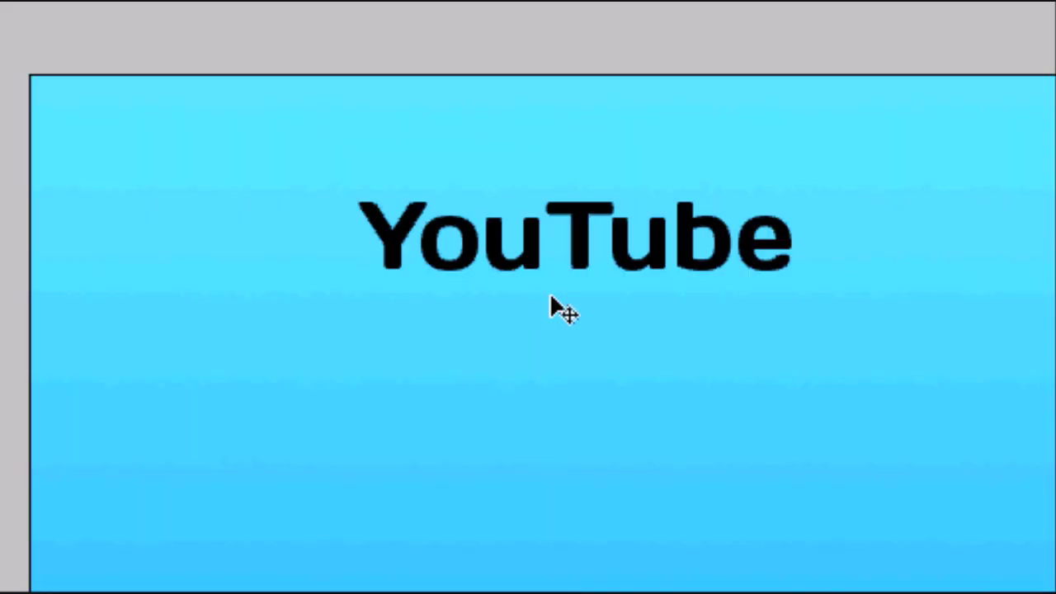
key("ctrl+a")
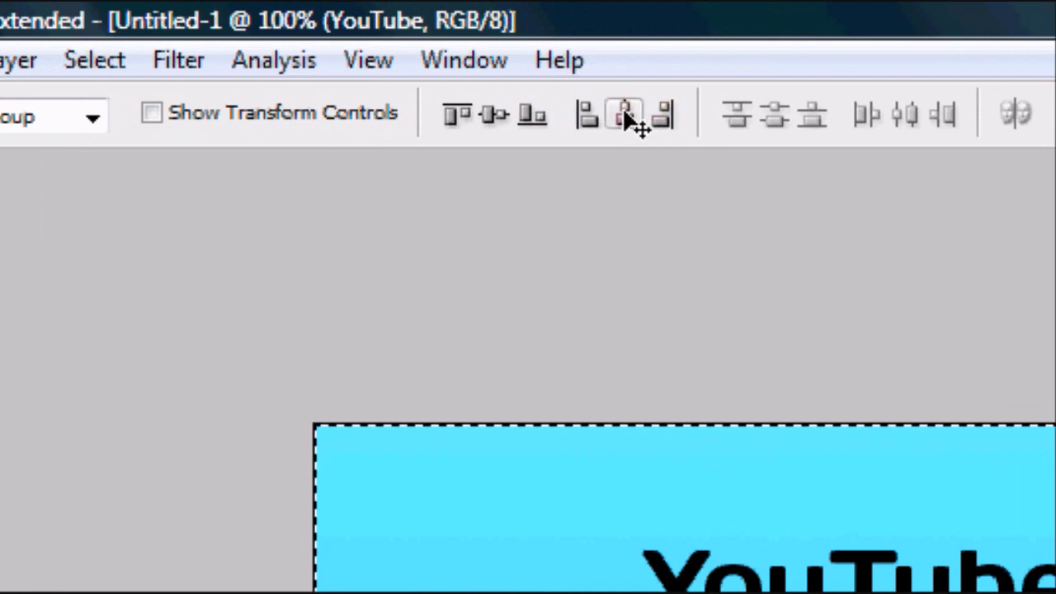
left_click(626, 116)
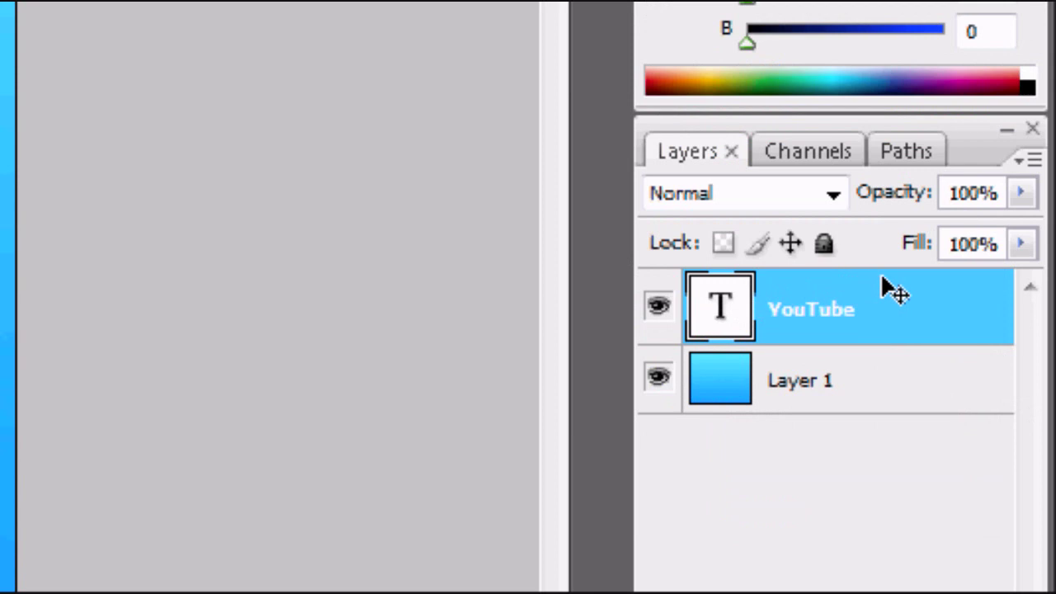
- Enable a Gradient Overlay layer style on the YouTube text and open its gradient for editing
double_click(903, 293)
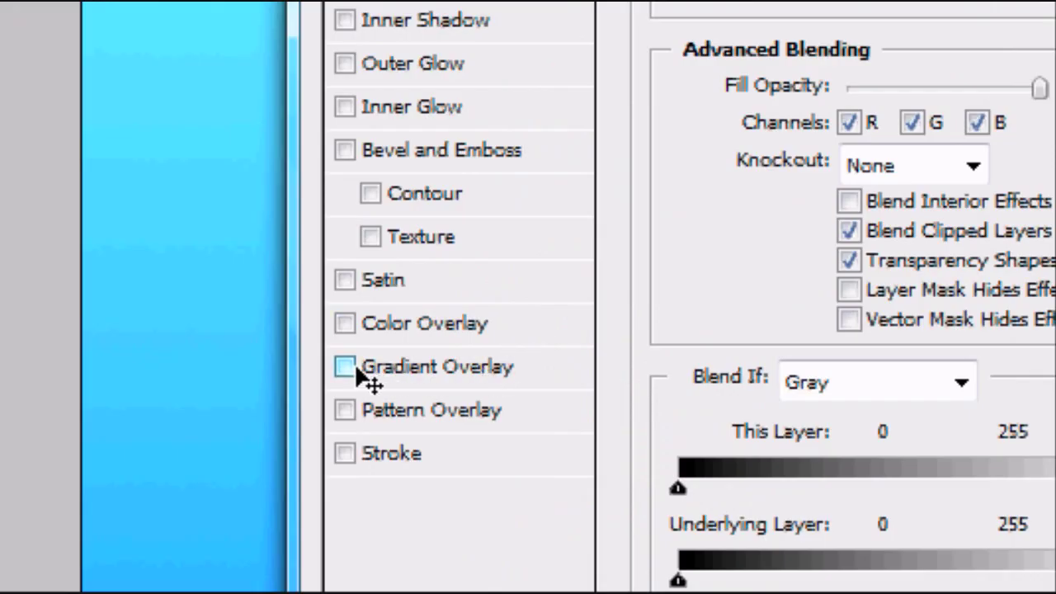
left_click(353, 370)
left_click(415, 377)
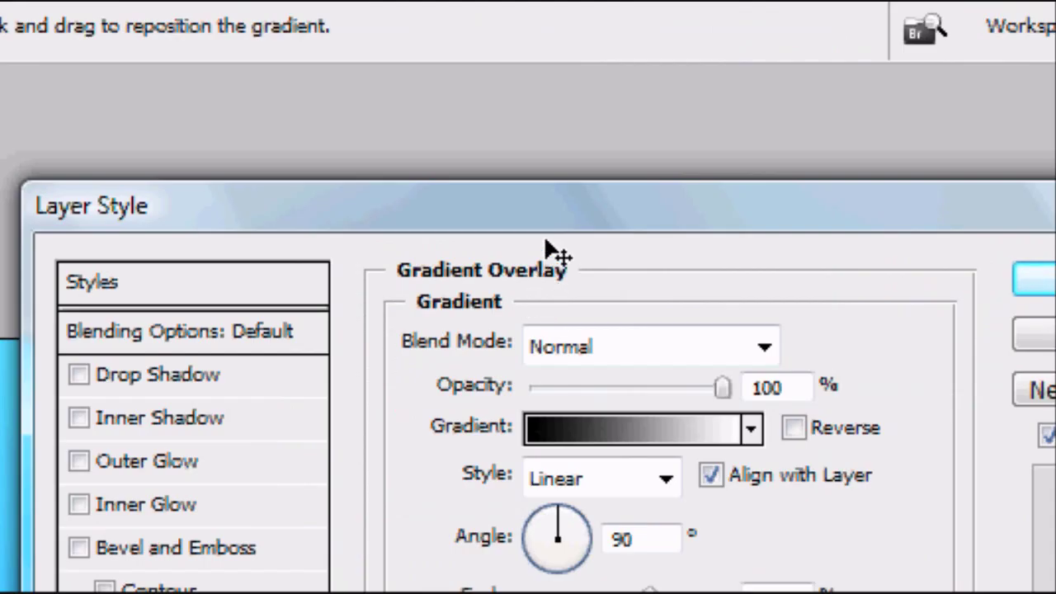
left_click_drag(487, 223, 566, 236)
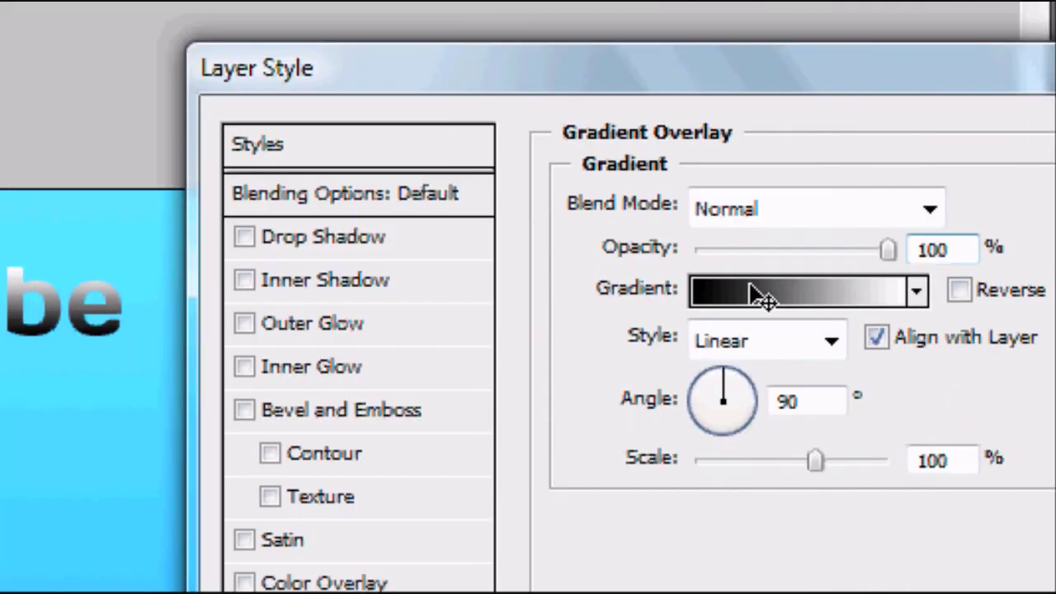
left_click(754, 293)
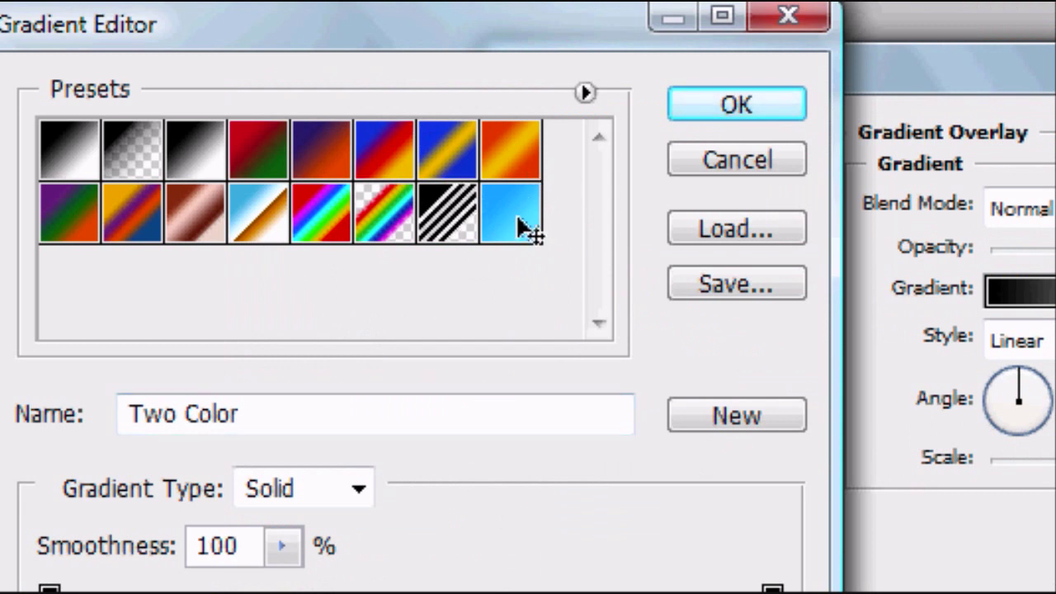
- Start from the Black, White gradient and make the left stop red
left_click(208, 151)
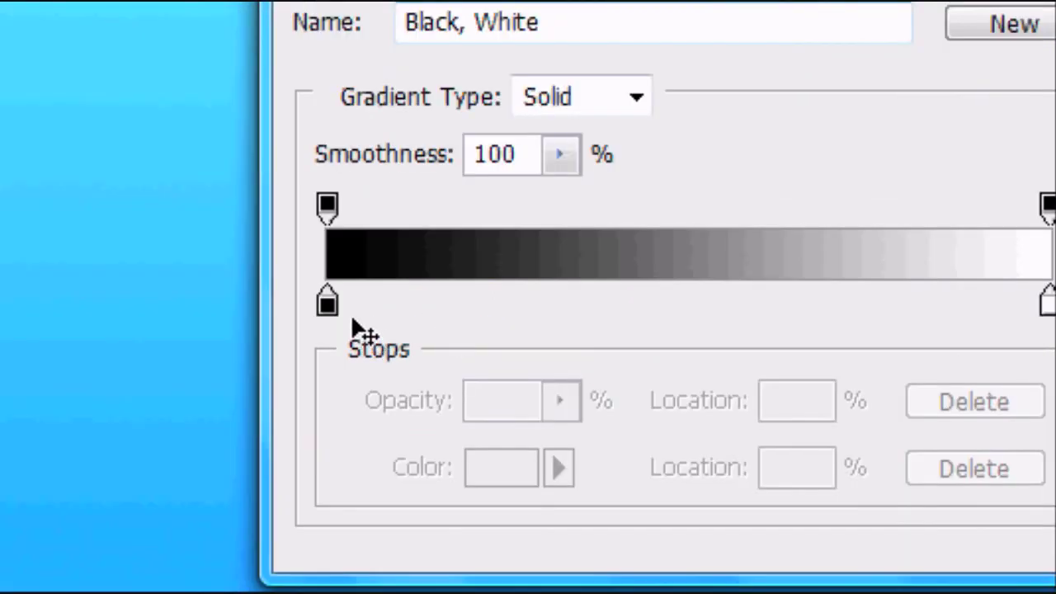
left_click(327, 305)
left_click(502, 467)
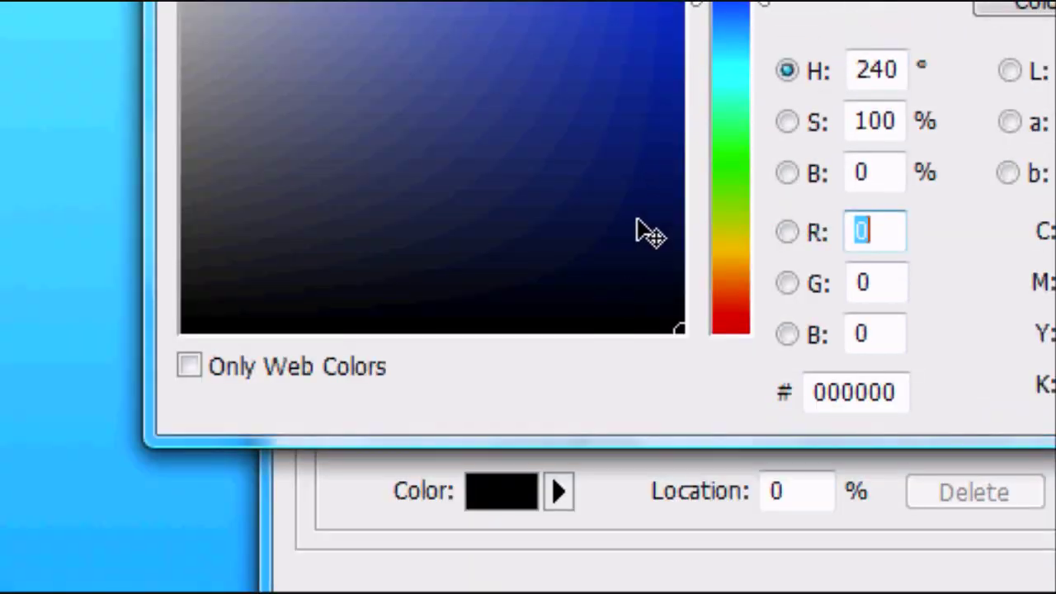
left_click_drag(732, 279, 735, 334)
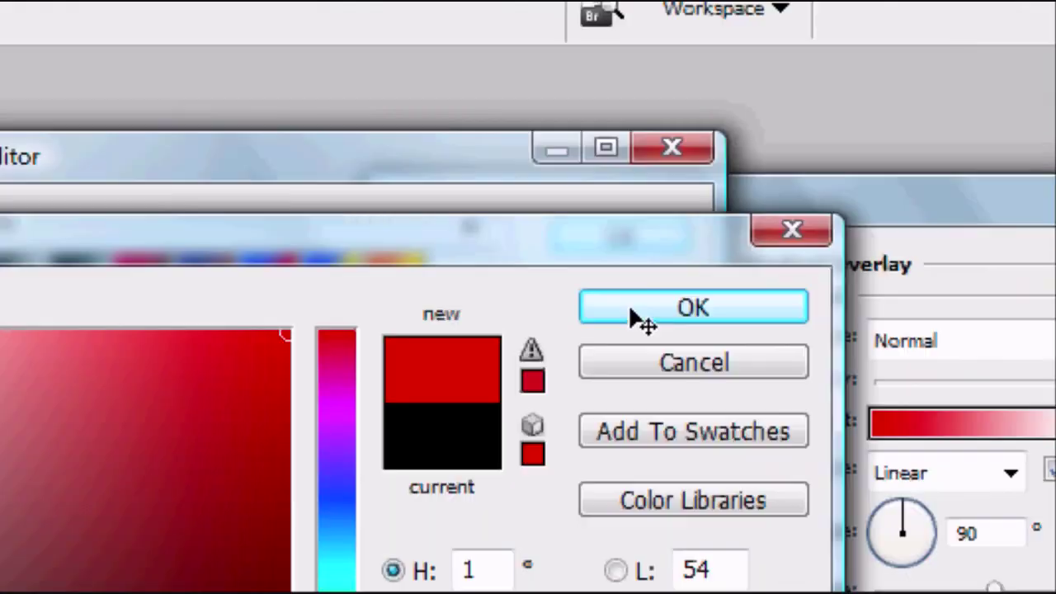
left_click(633, 314)
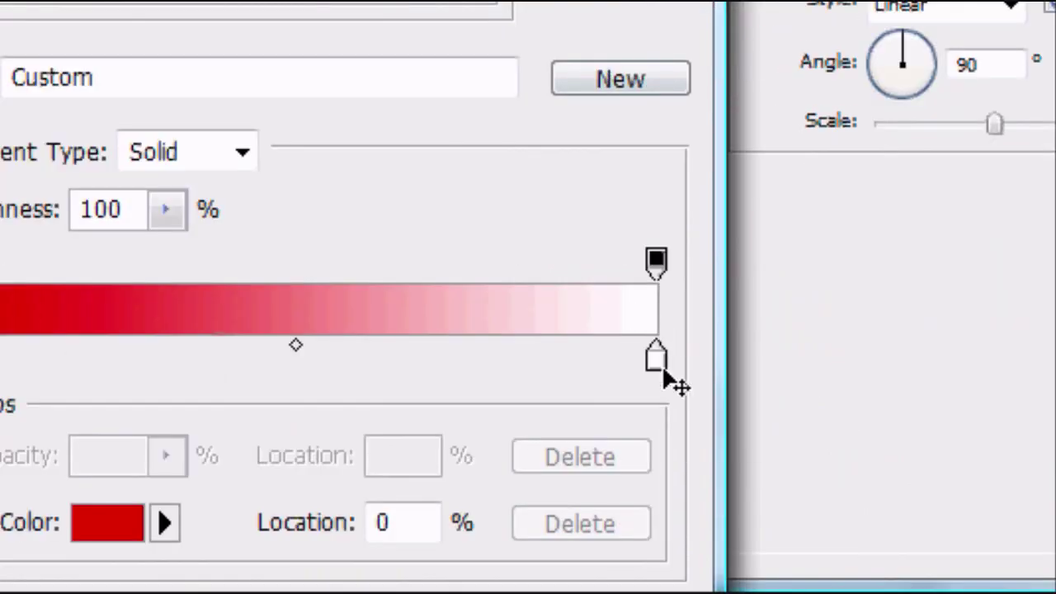
- Make the right stop a fully saturated, bright magenta
left_click(656, 358)
left_click(132, 522)
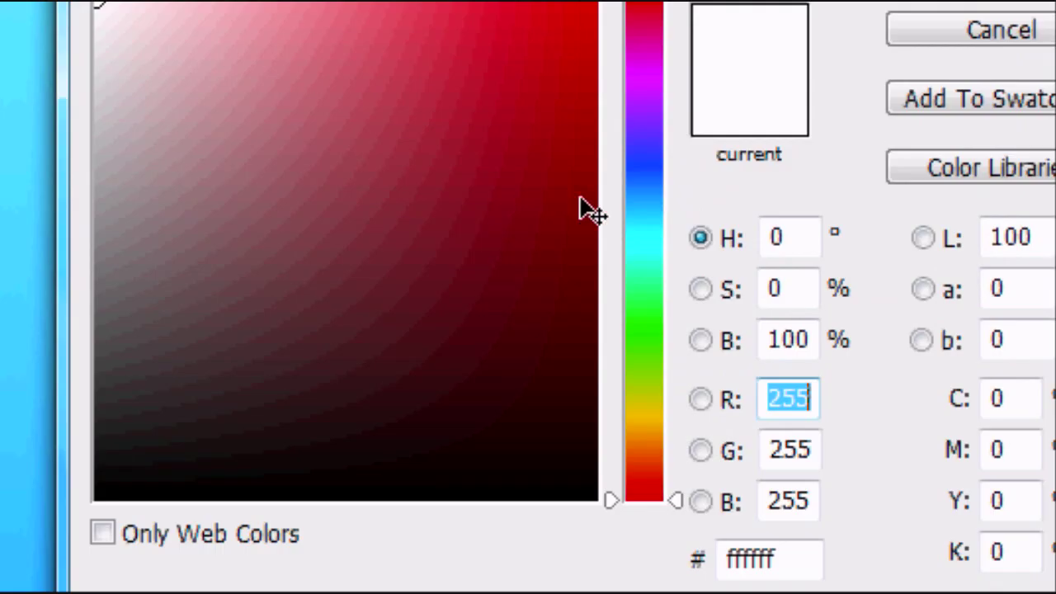
left_click(642, 238)
mouse_move(605, 165)
left_mouse_down()
mouse_move(619, 153)
mouse_move(617, 202)
mouse_move(611, 0)
mouse_move(604, 65)
left_mouse_up()
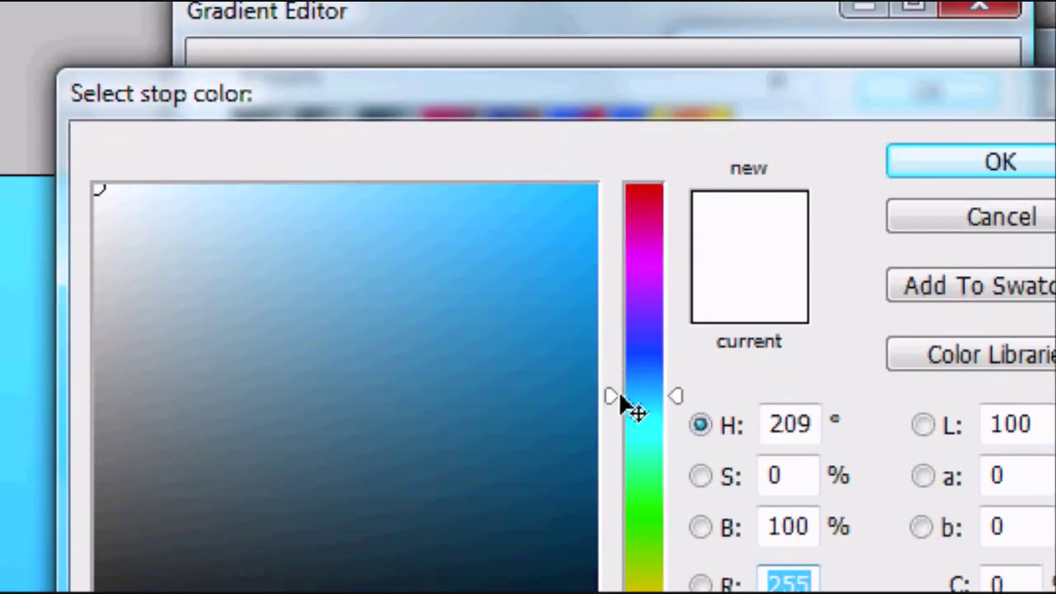
left_click(618, 251)
left_click_drag(549, 244, 660, 176)
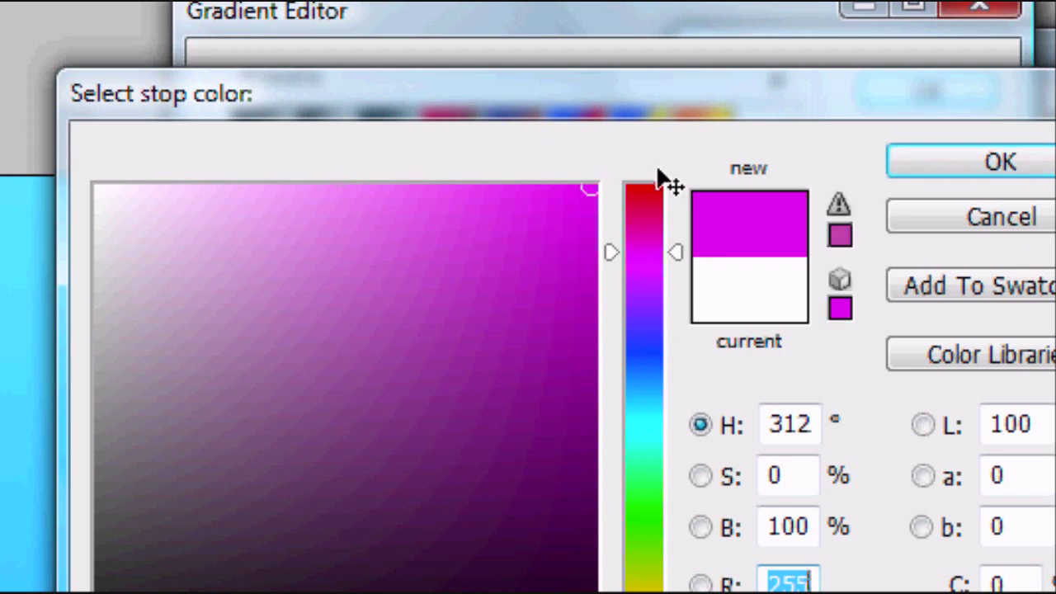
left_click(670, 168)
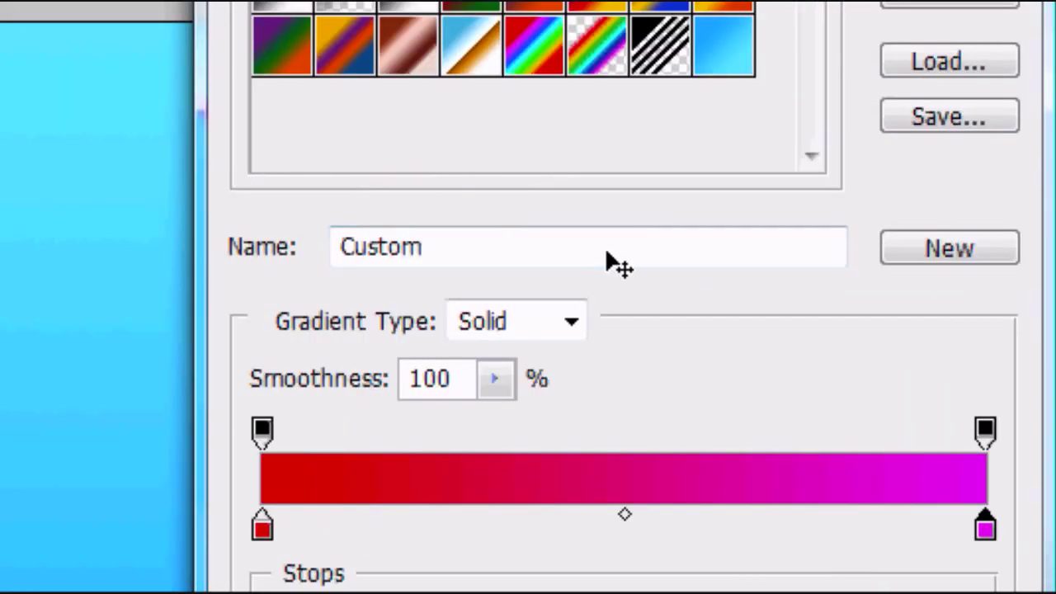
- Name the red-to-magenta gradient 'Pink Lush', save it as a preset, and apply it to the text
left_click(419, 97)
double_click(420, 96)
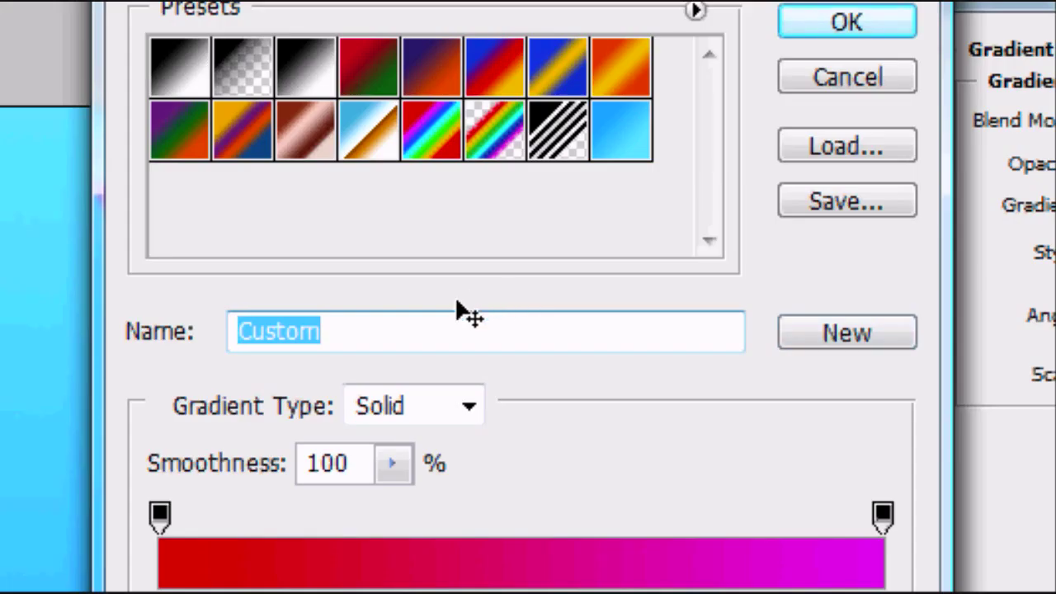
type("P")
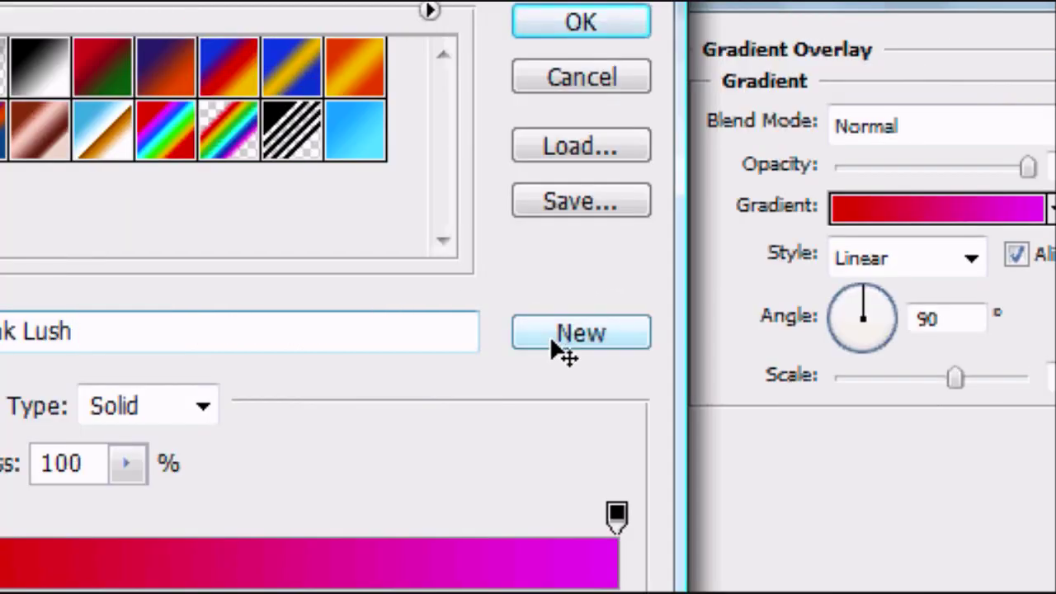
left_click(846, 332)
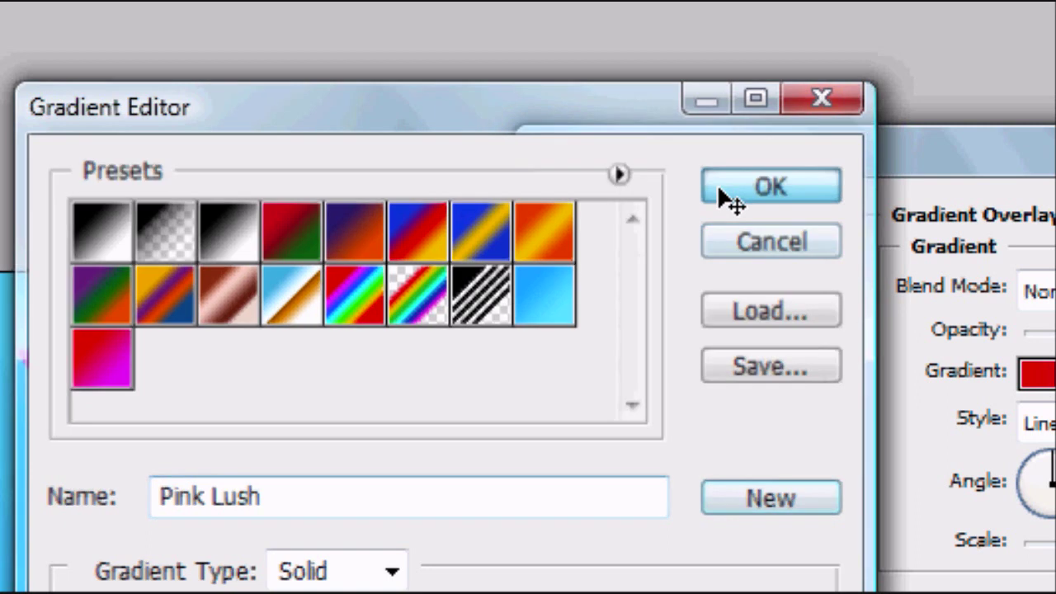
left_click(726, 198)
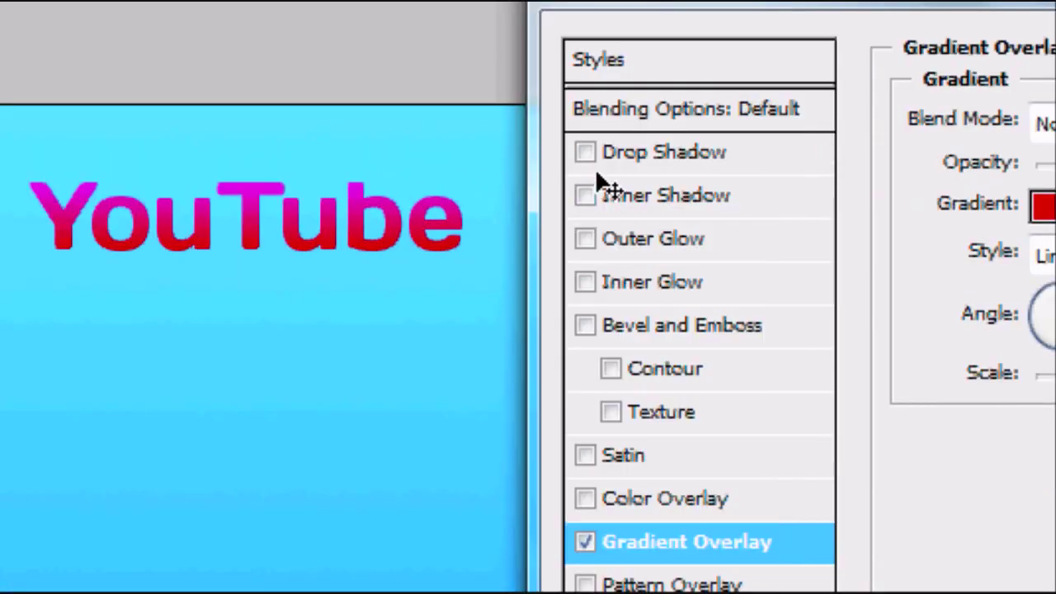
- Give the YouTube text a drop shadow at 100% opacity with 0 px distance
left_click(586, 155)
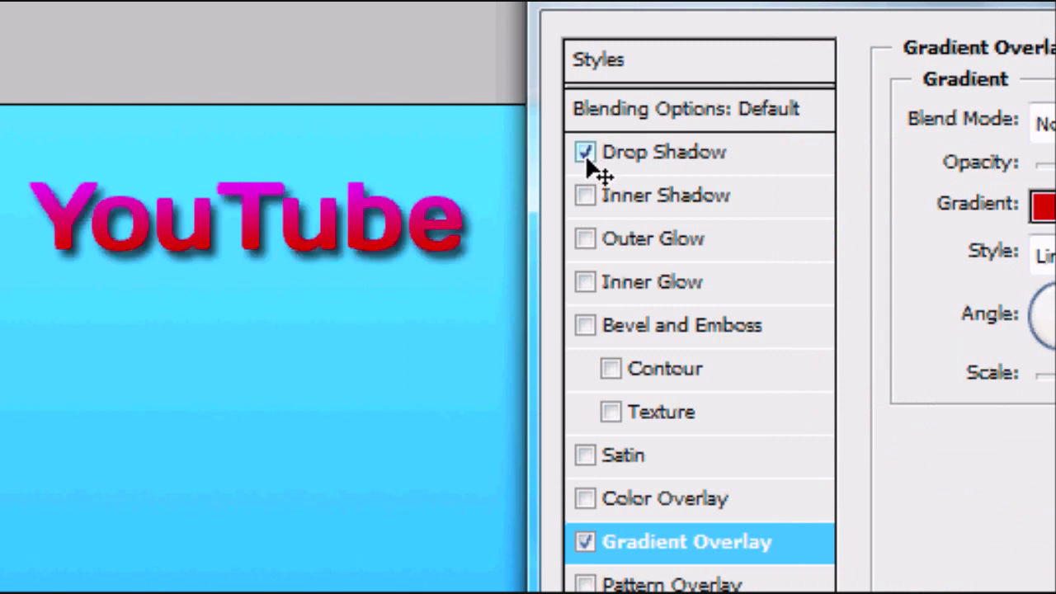
left_click(689, 159)
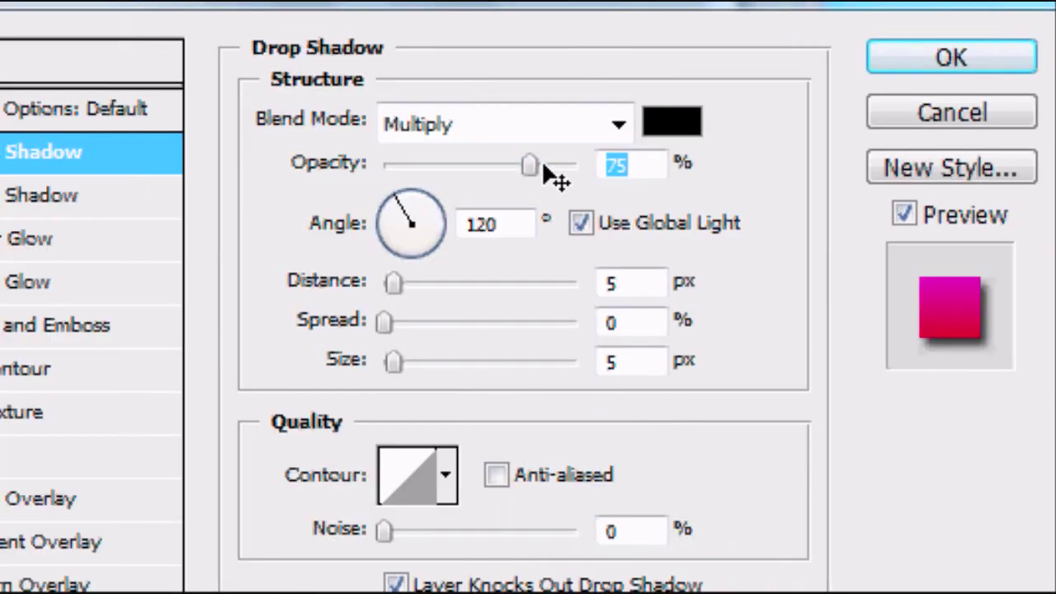
left_click_drag(1055, 169, 1055, 201)
left_click(625, 285)
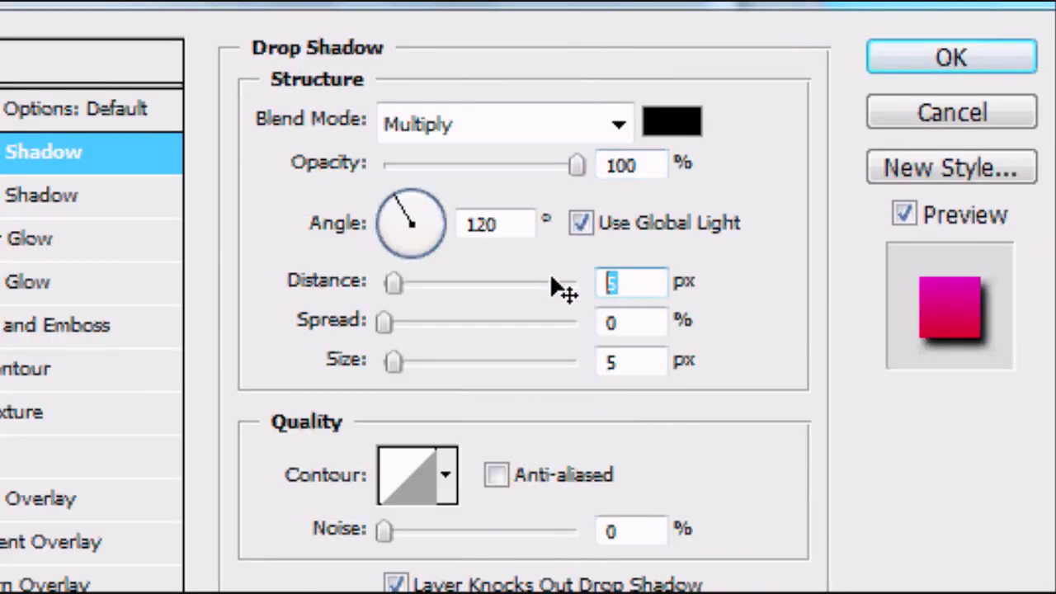
type("0")
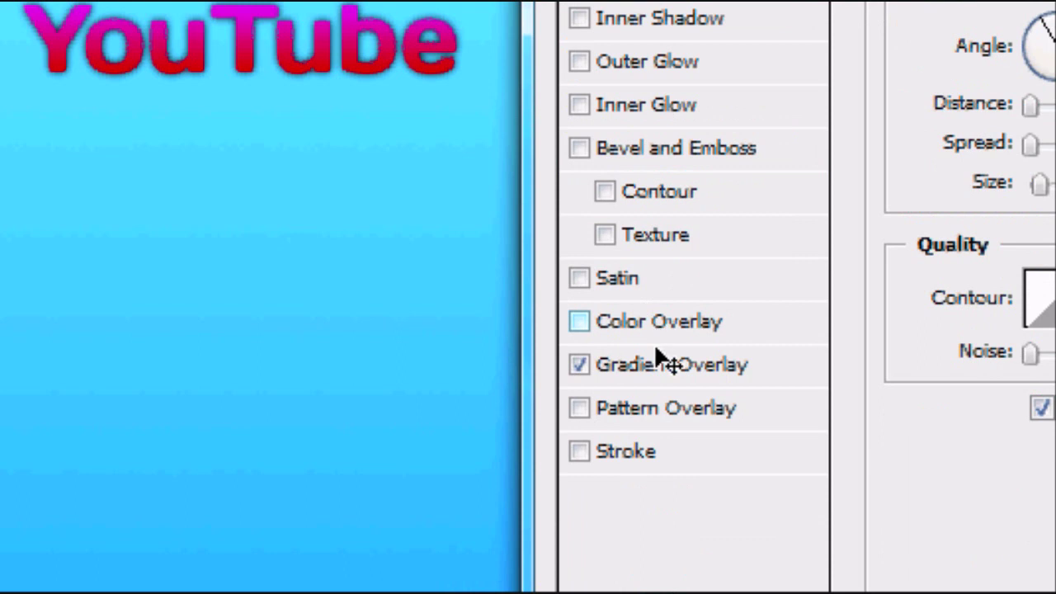
- Lower the gradient overlay's opacity to 90%, after trying a few other values
left_click(998, 542)
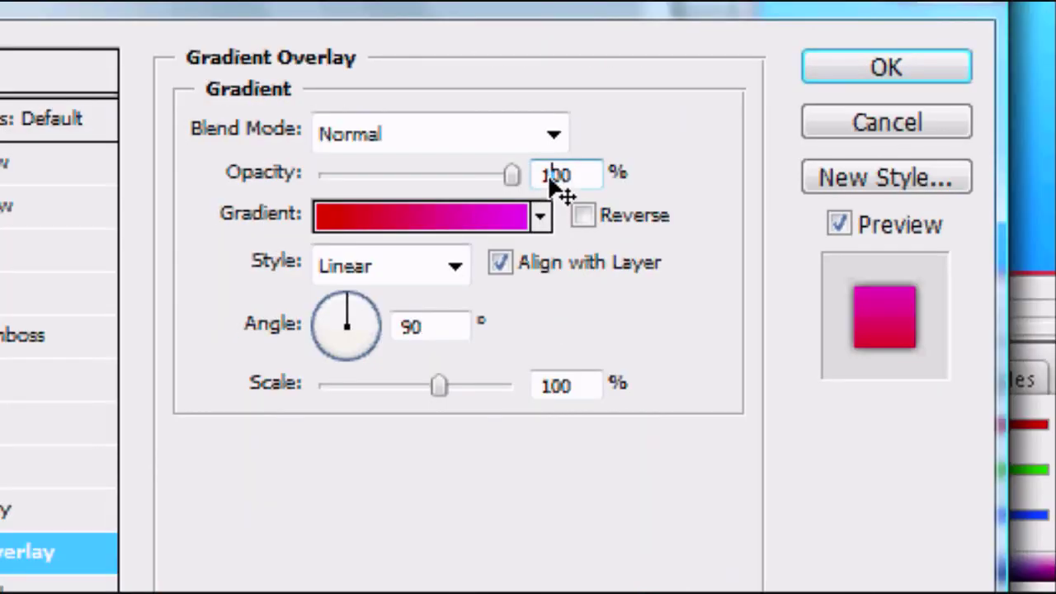
double_click(553, 176)
type("10")
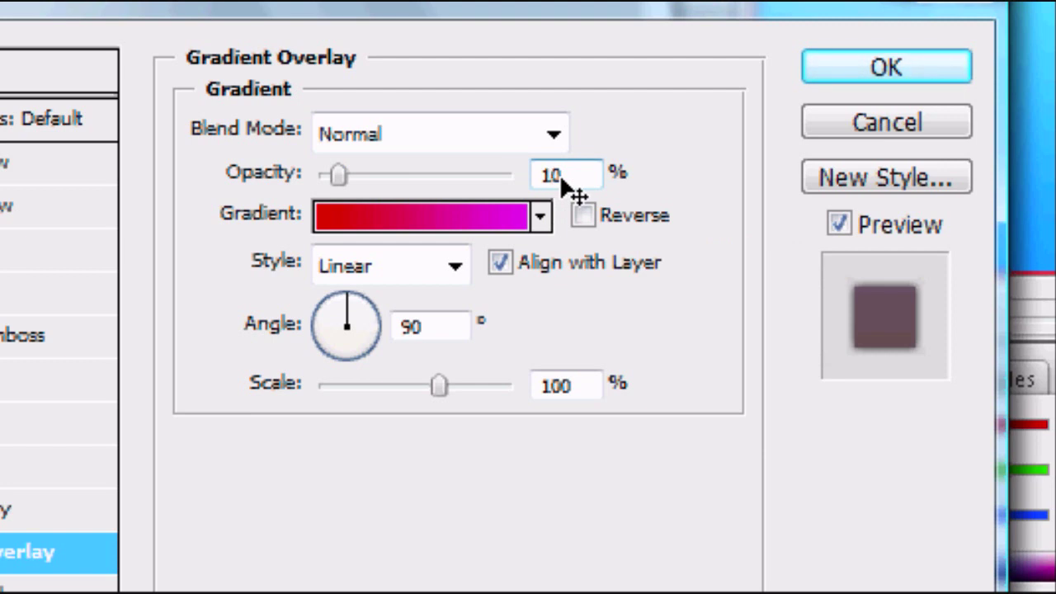
double_click(562, 176)
type("50")
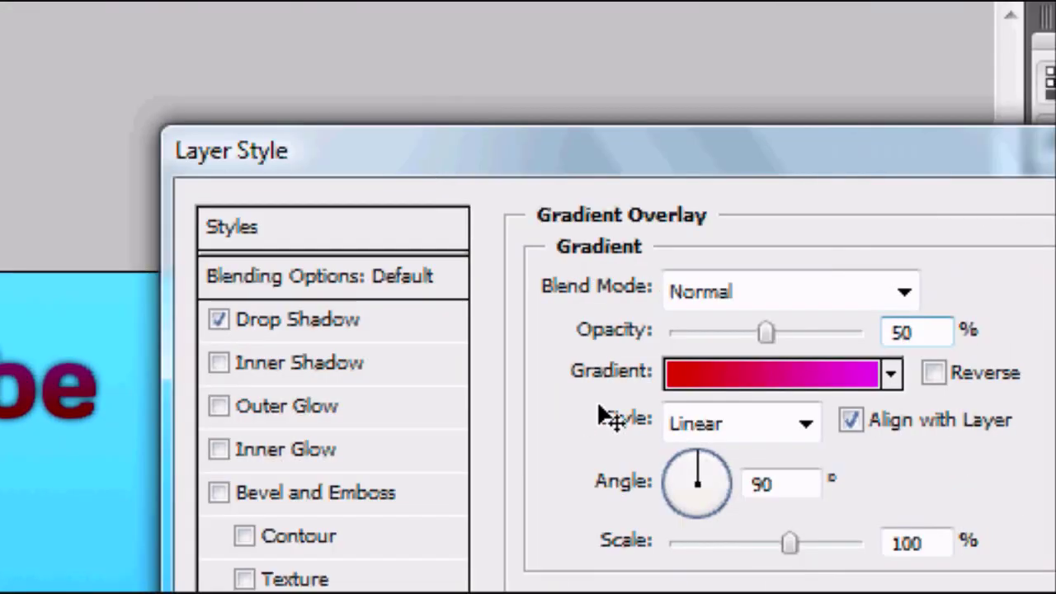
key("BackSpace")
key("BackSpace")
type("0")
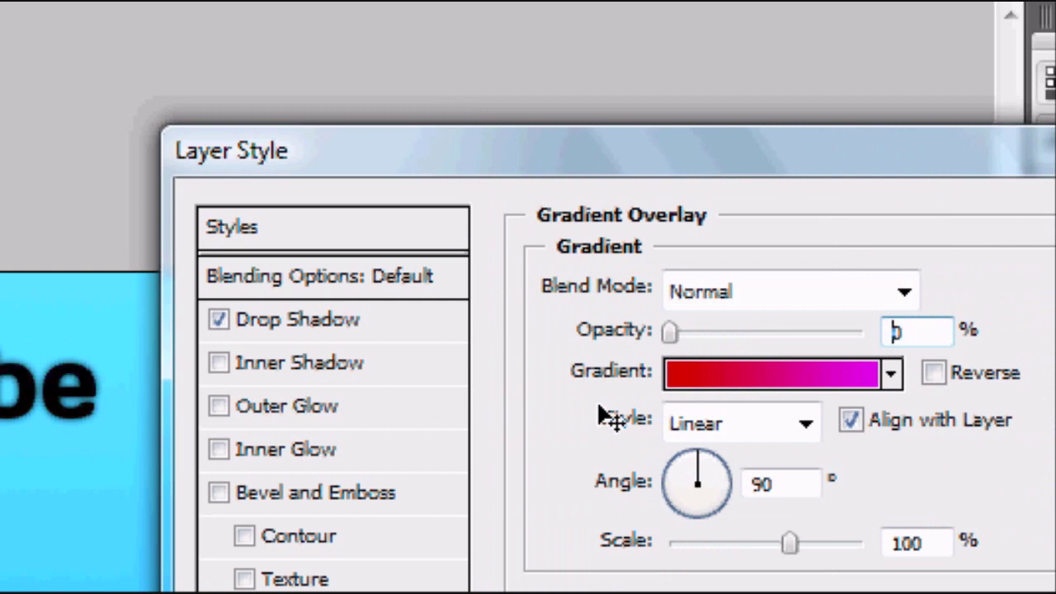
key("Left")
type("8")
key("BackSpace")
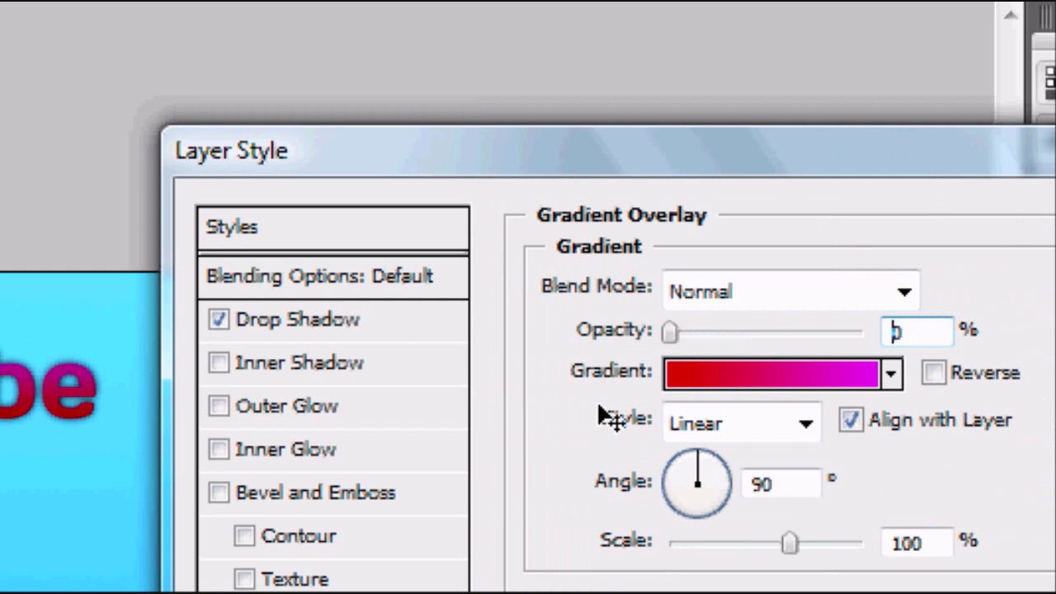
type("9")
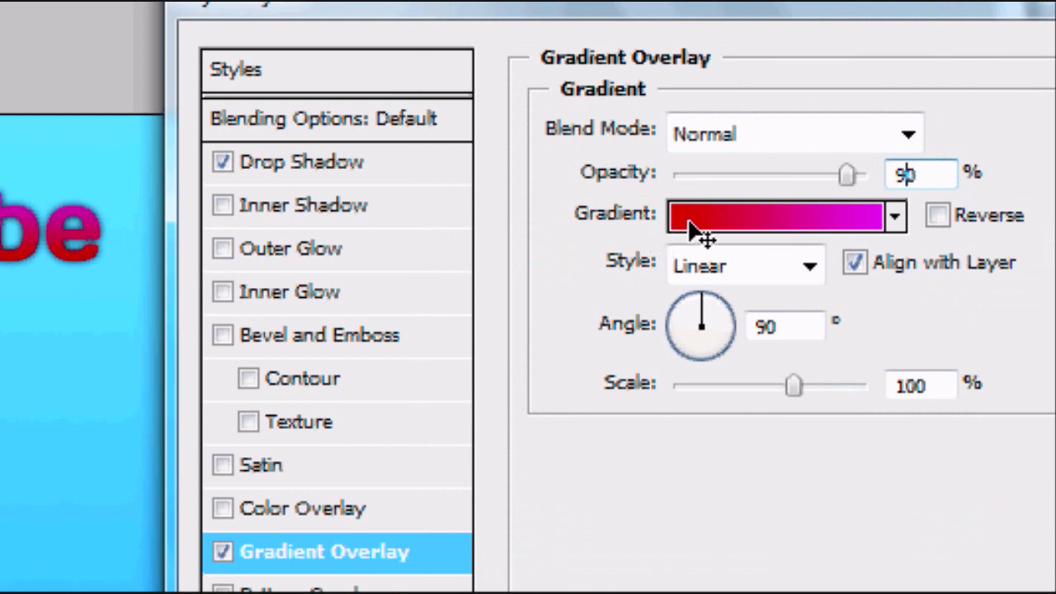
left_click(692, 232)
left_click(485, 241)
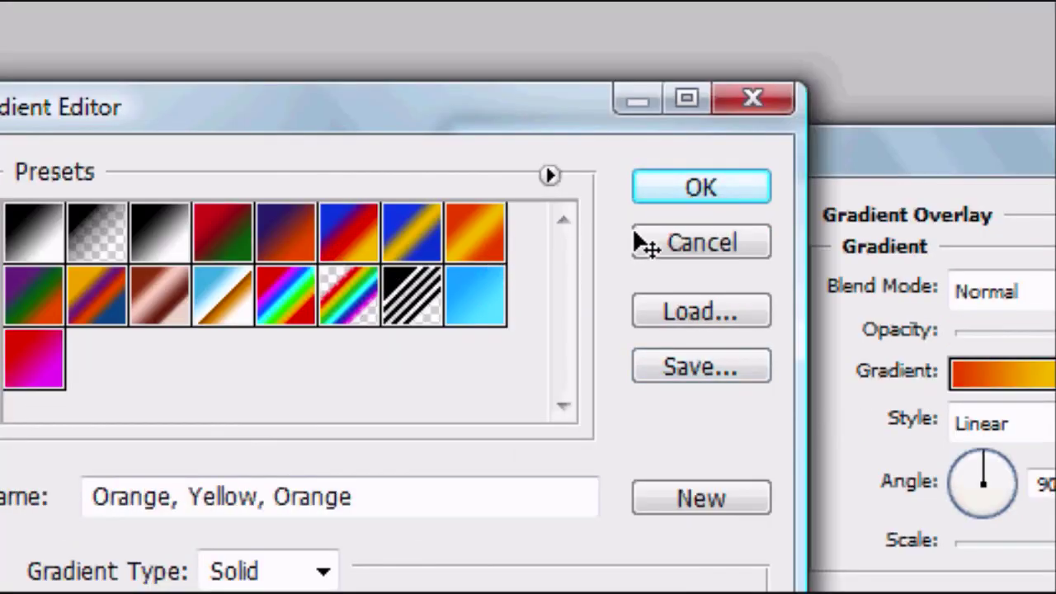
left_click(660, 189)
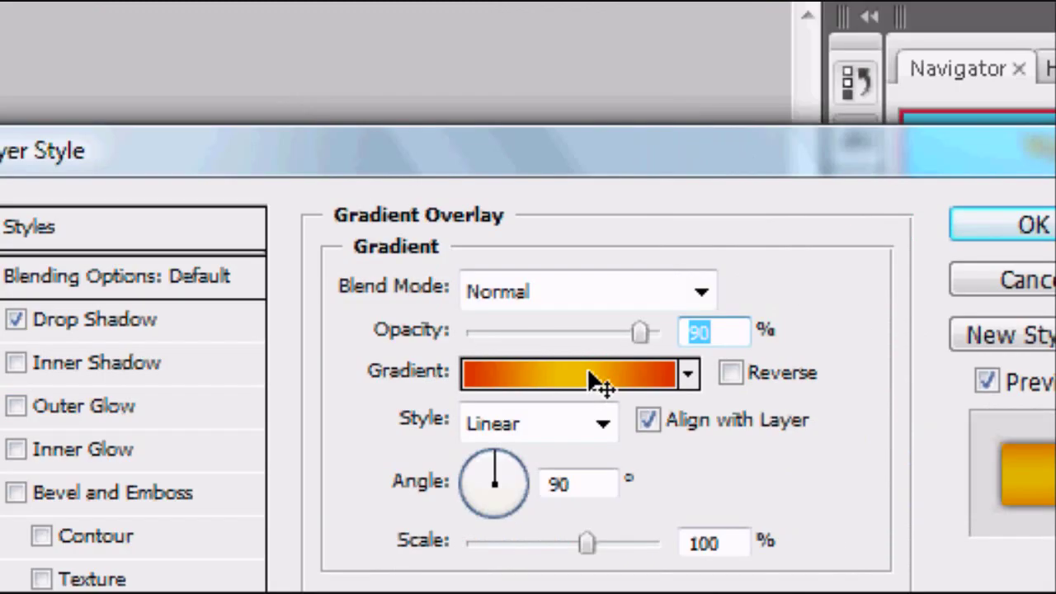
left_click(1055, 382)
left_click(592, 329)
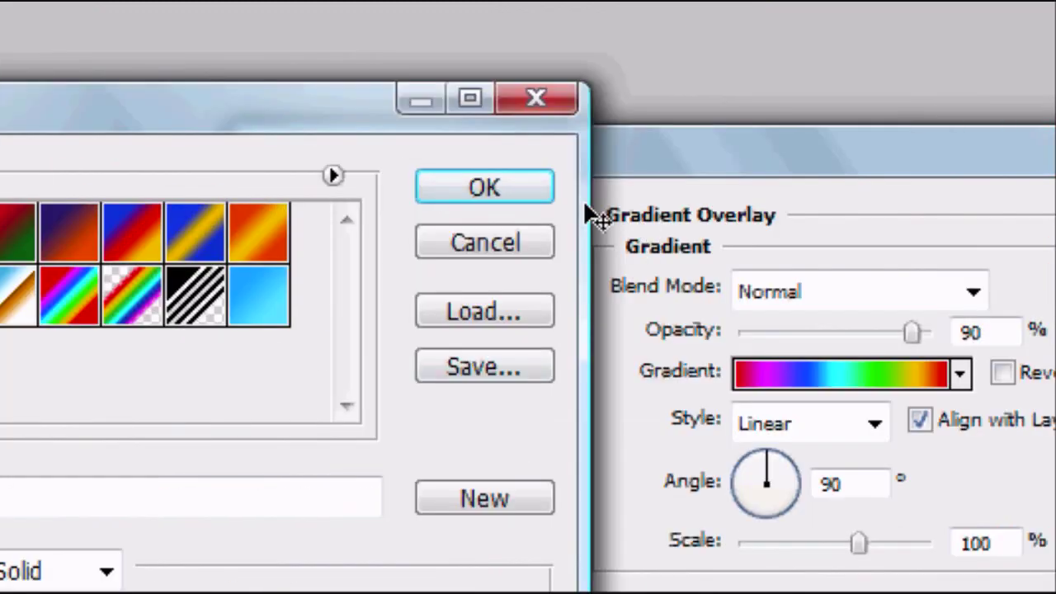
left_click(437, 192)
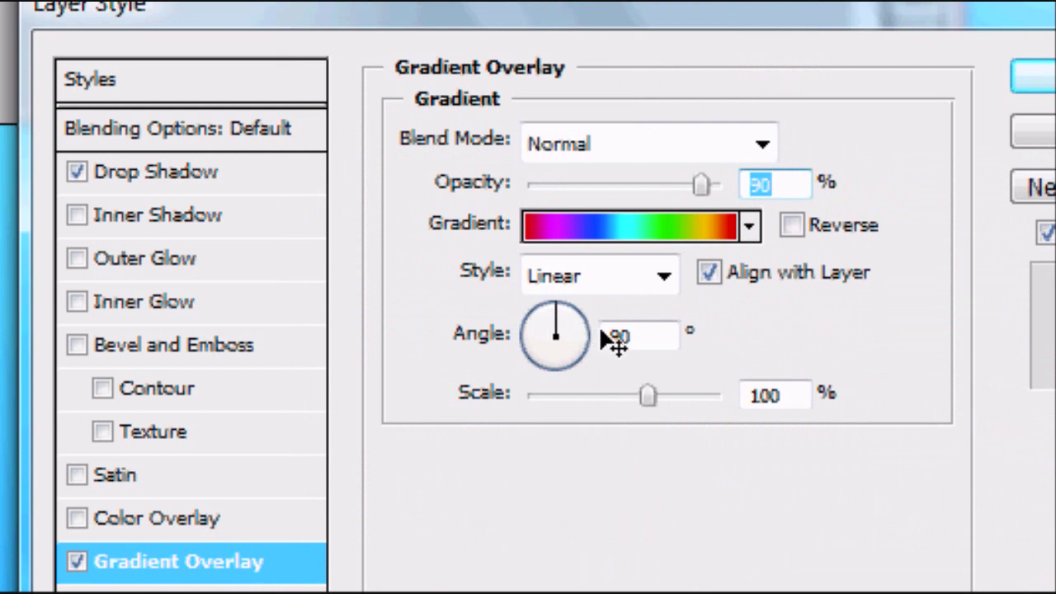
left_click(608, 338)
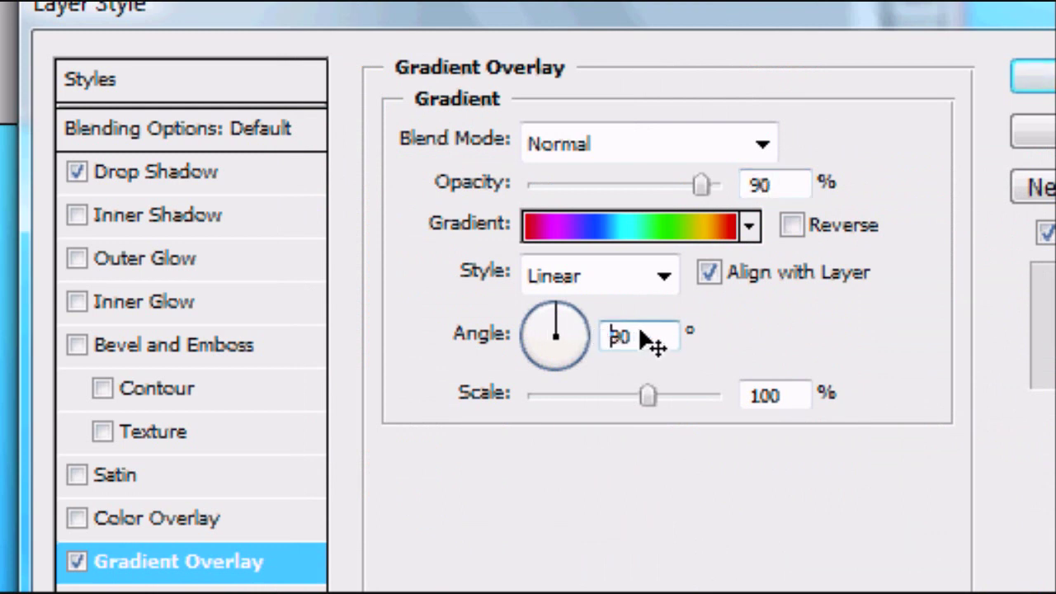
mouse_move(569, 330)
left_mouse_down()
mouse_move(566, 318)
mouse_move(580, 325)
left_mouse_up()
double_click(602, 339)
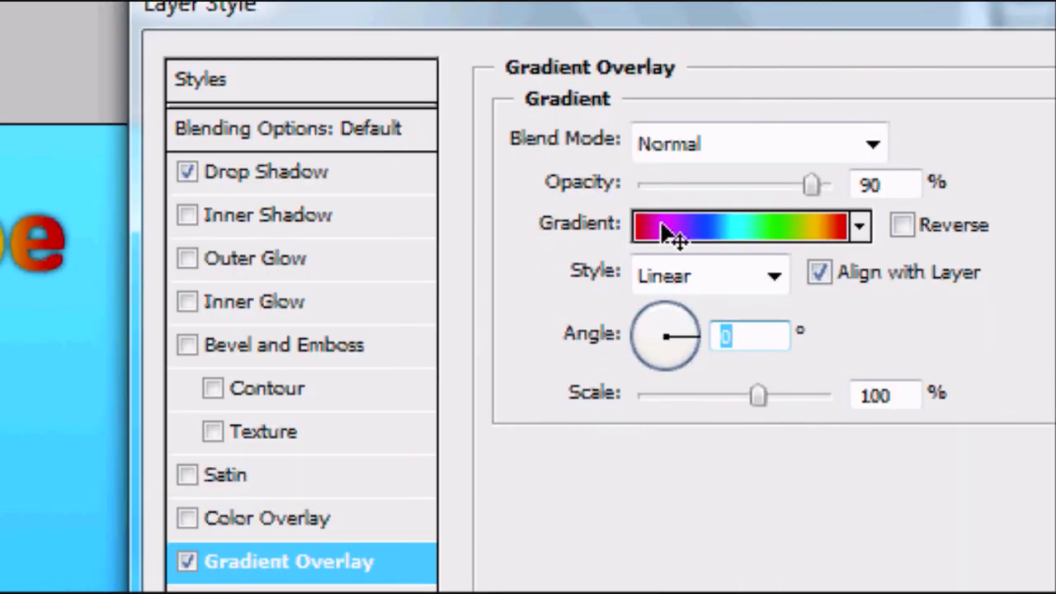
left_click(668, 235)
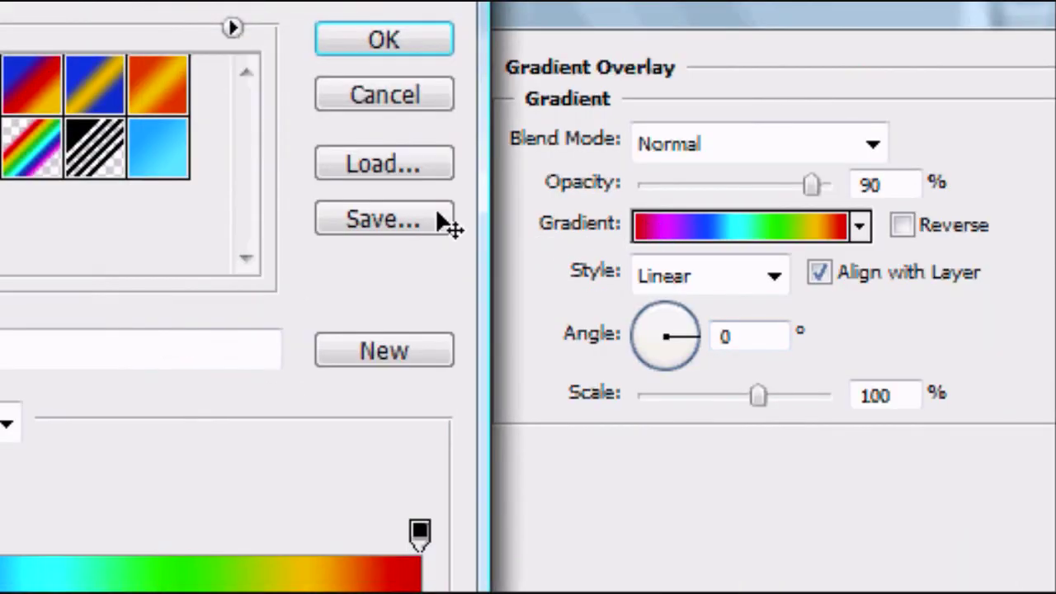
left_click(478, 177)
left_click(425, 381)
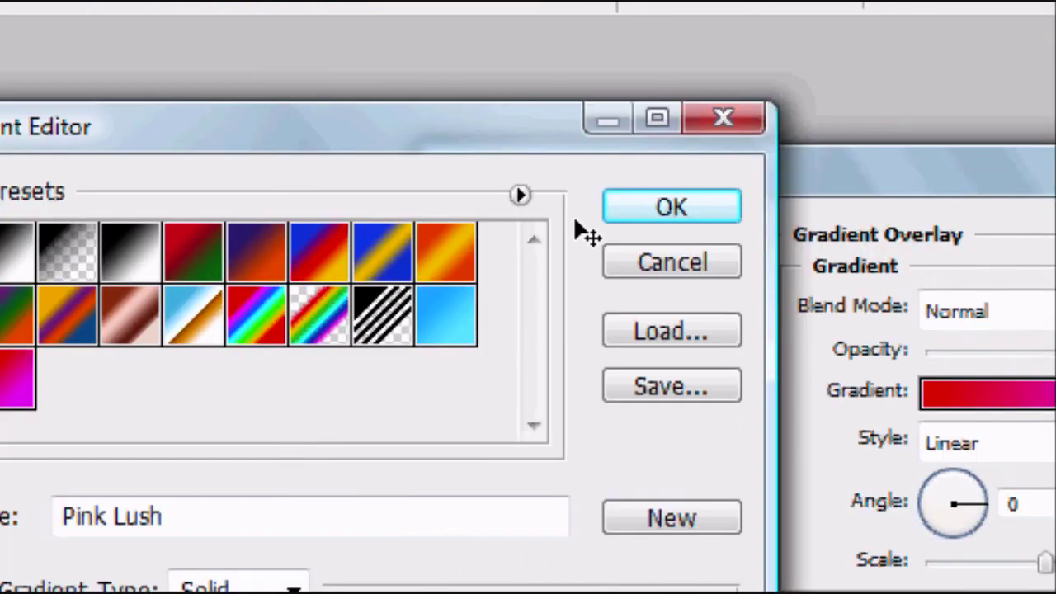
left_click(1026, 216)
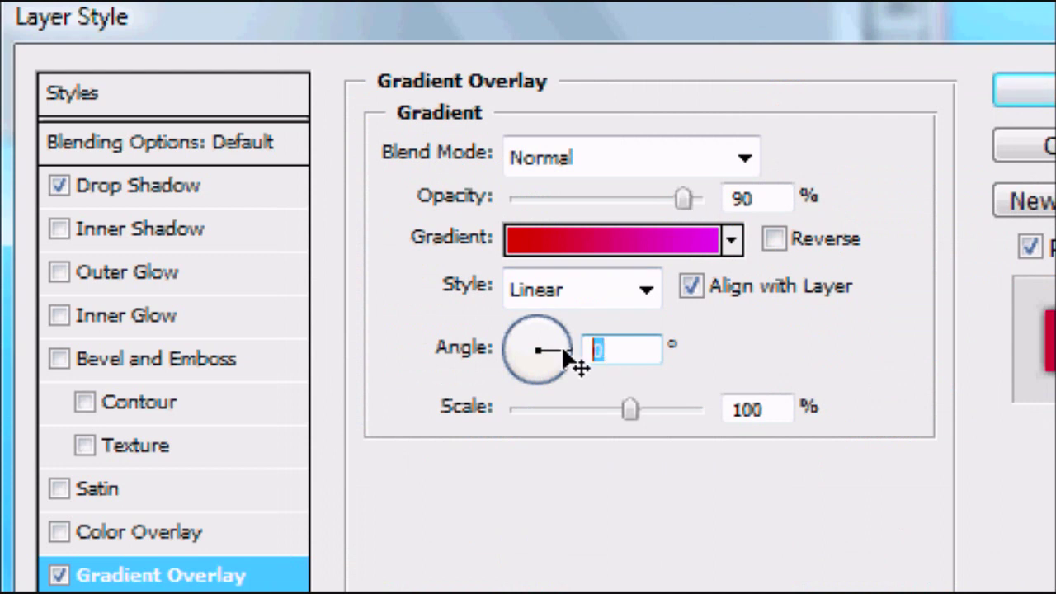
type("0")
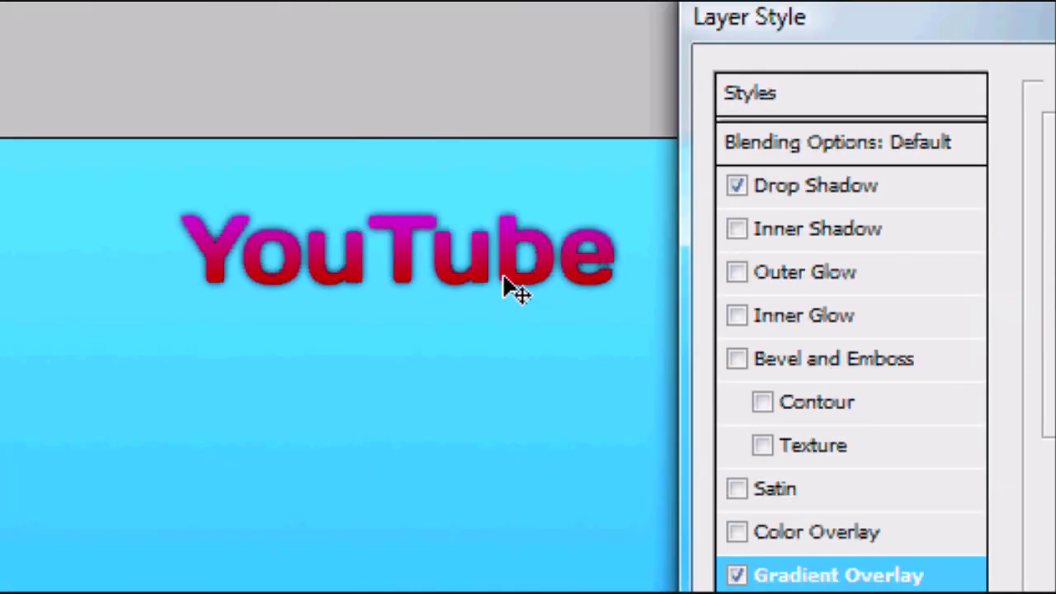
- Try Outer Glow, Inner Shadow and Inner Glow on the text, then remove them
left_click(729, 279)
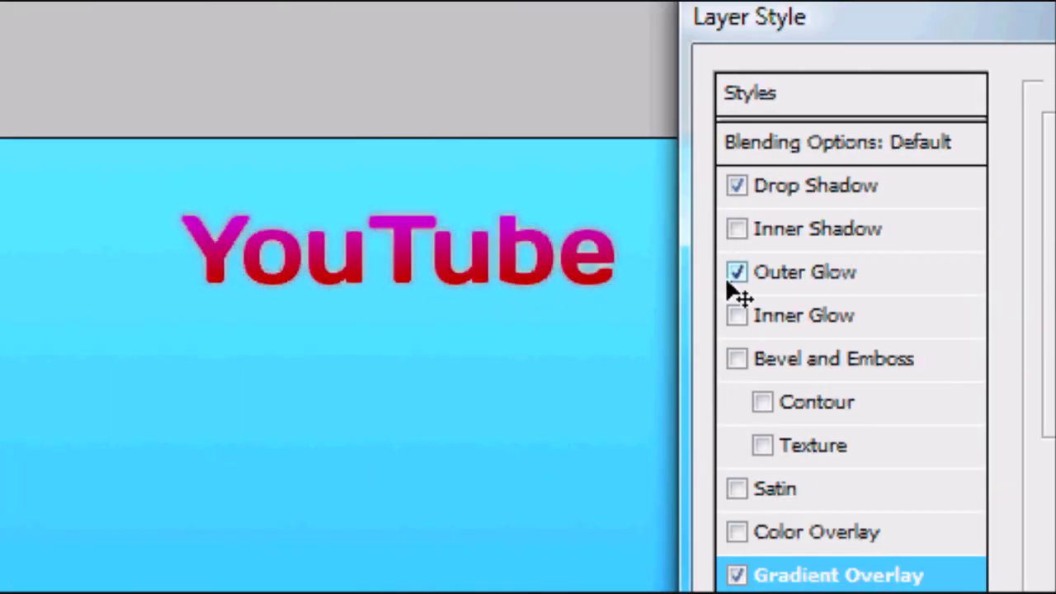
left_click(727, 279)
left_click(729, 229)
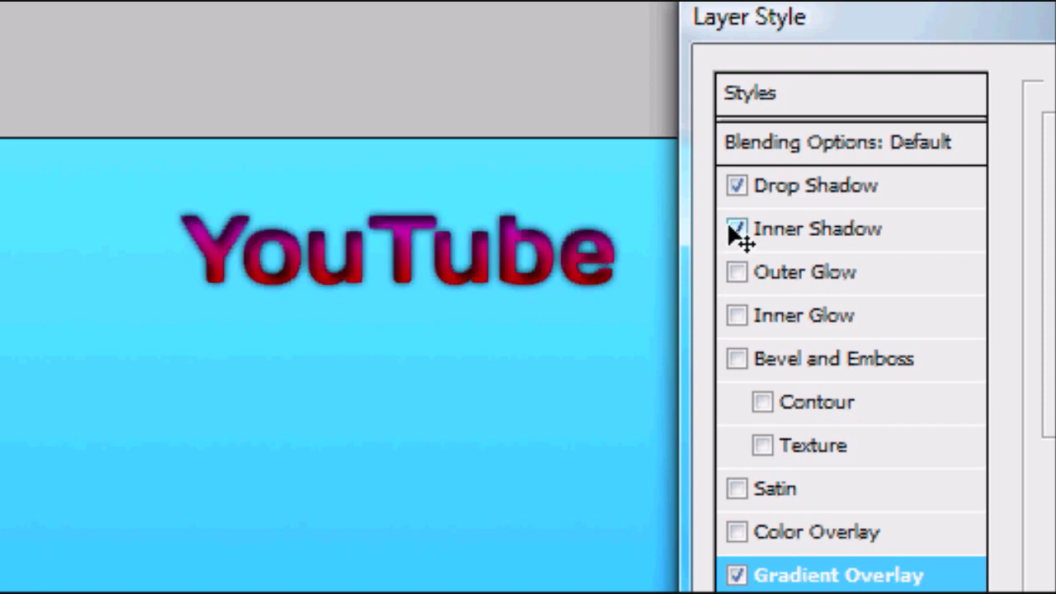
left_click(738, 315)
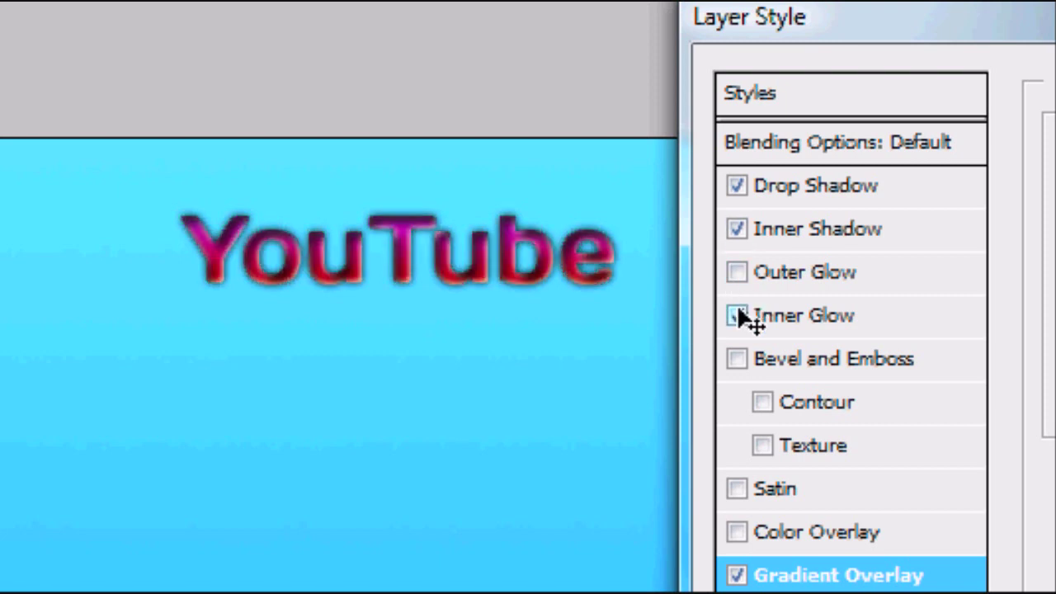
left_click(736, 228)
left_click(737, 316)
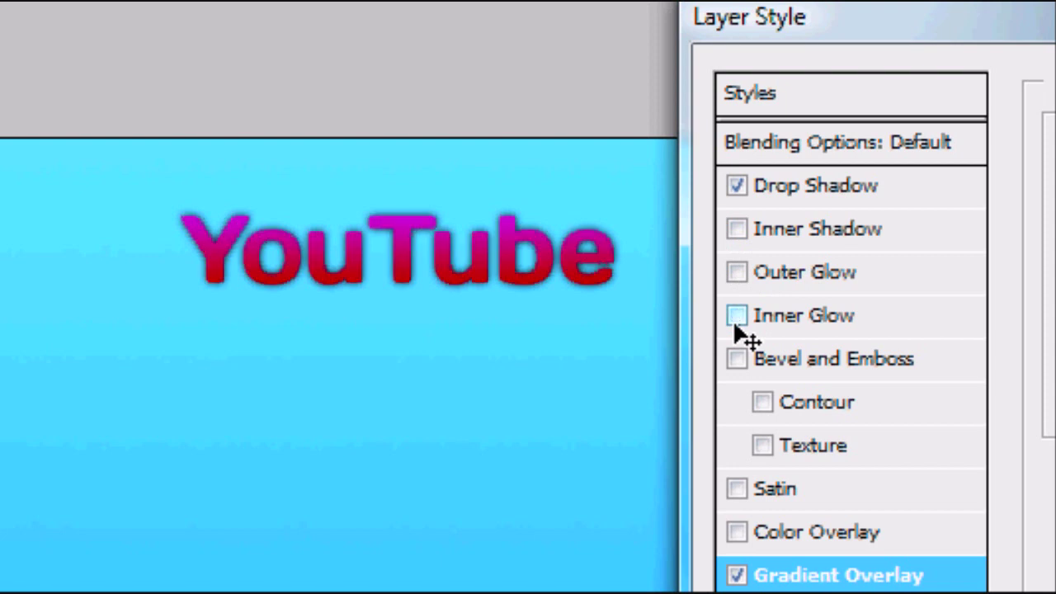
- Make sure Inner Glow is off, enable Bevel and Emboss, and apply the layer style
left_click(974, 315)
left_click(435, 315)
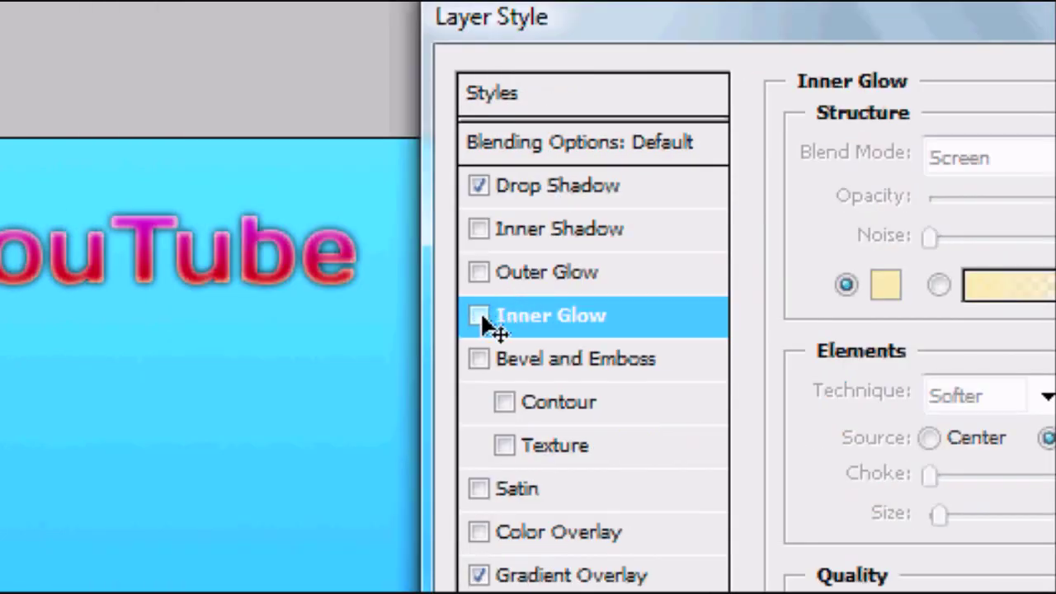
left_click(435, 358)
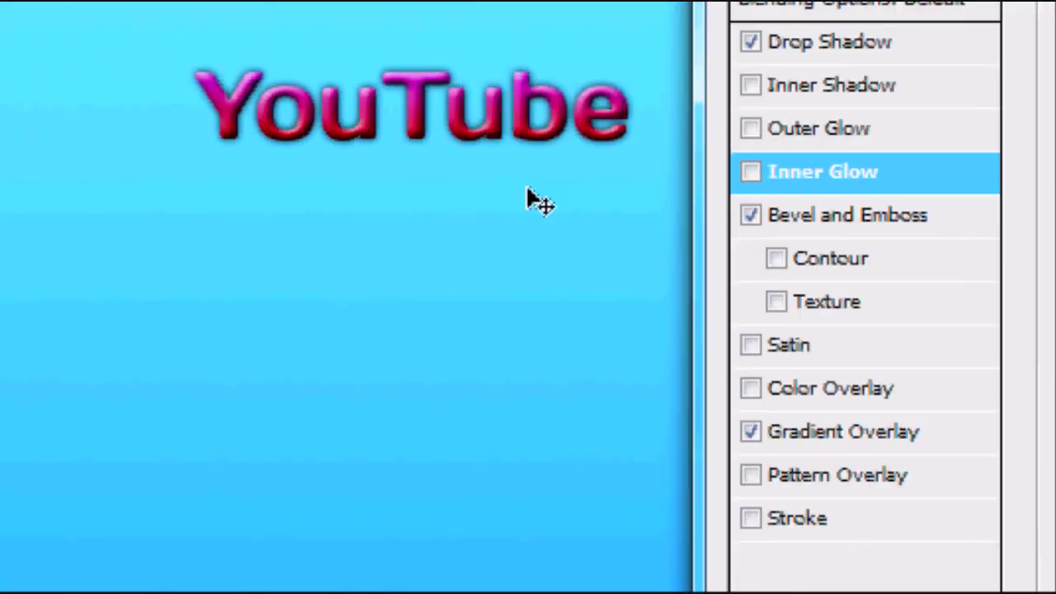
left_click(719, 281)
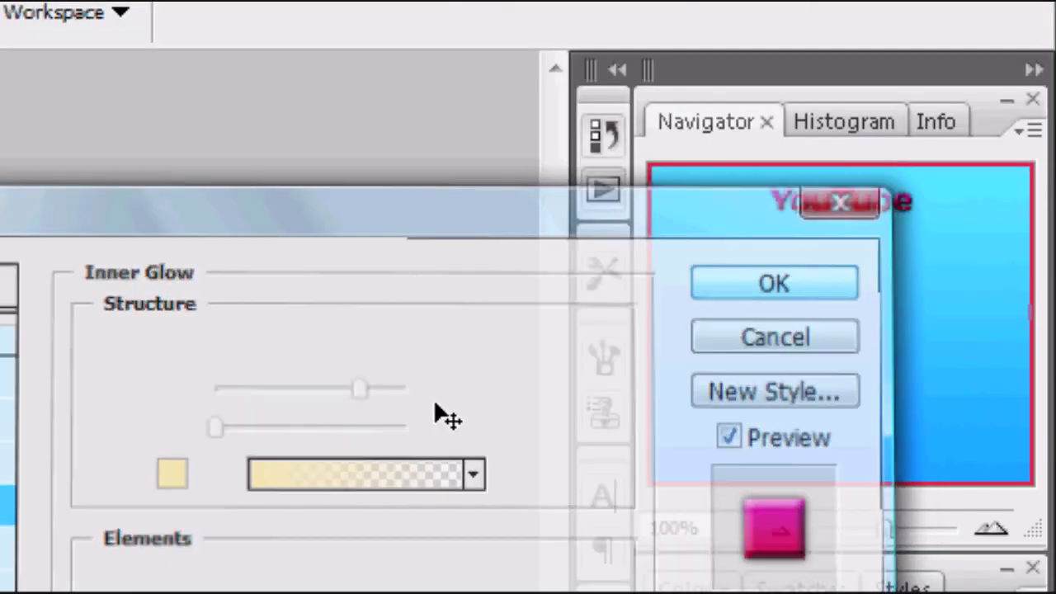